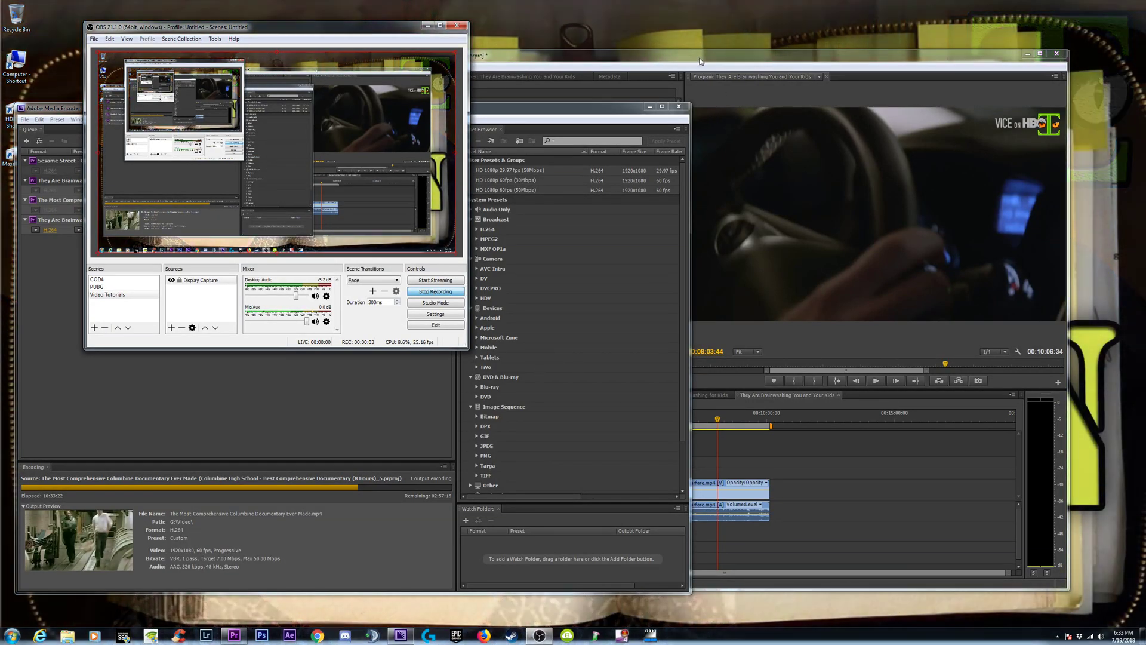
# - Bring the documentary project window forward, select the tac times clip, and maximize Premiere Pro
pyautogui.moveTo(697, 58); pyautogui.dragTo(733, 39)
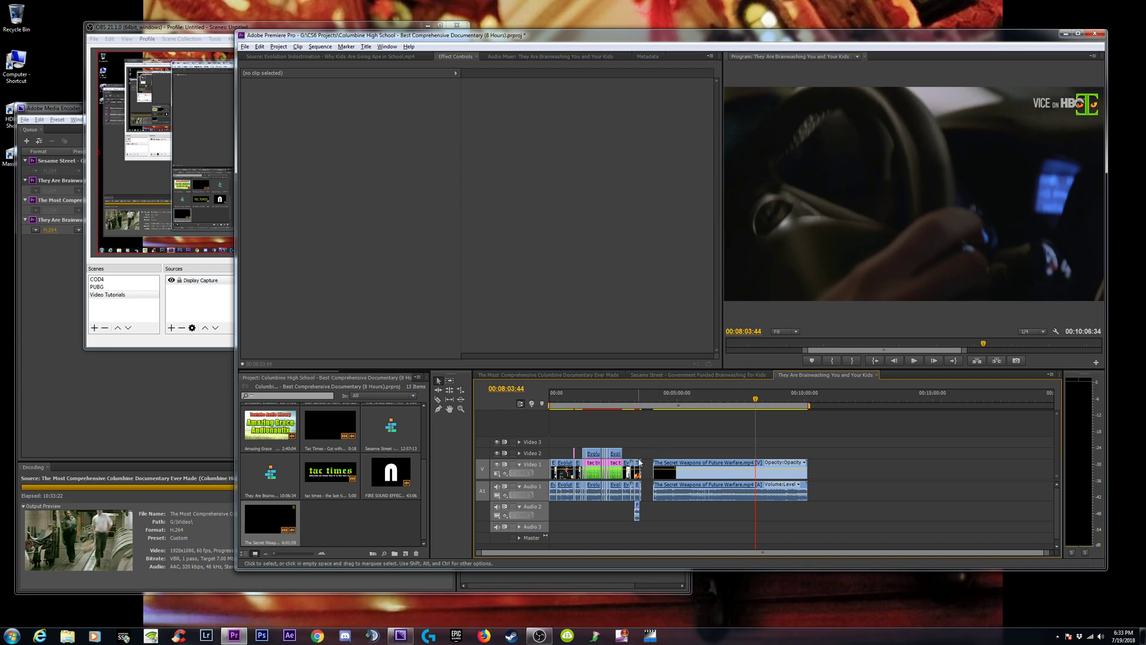
pyautogui.click(594, 469)
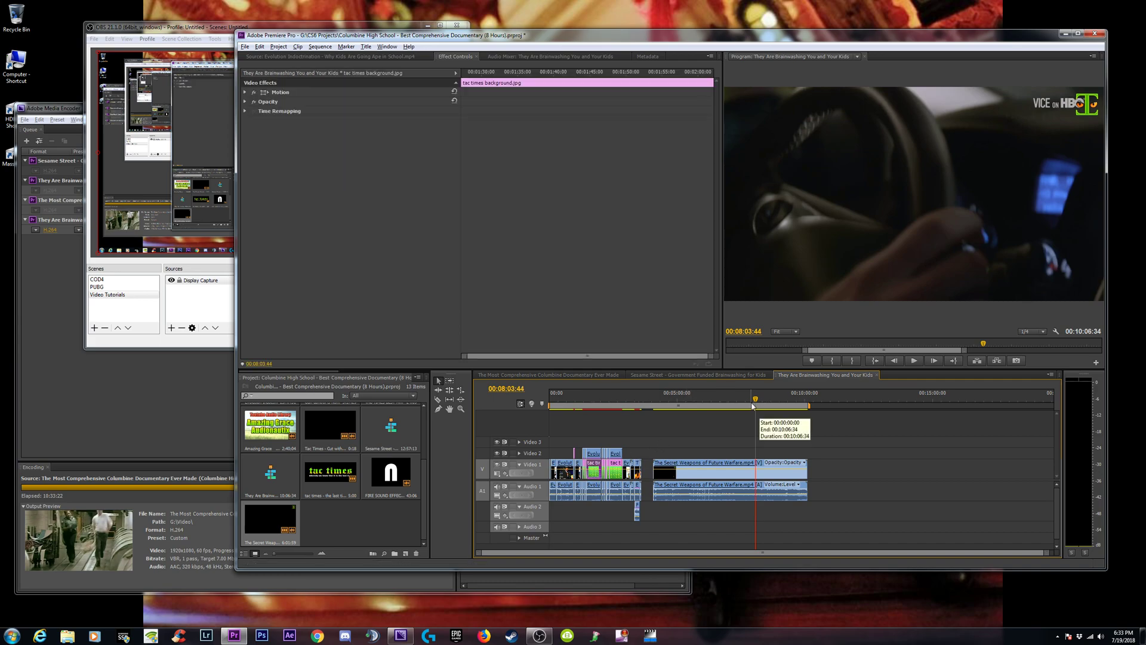
pyautogui.click(723, 399)
pyautogui.click(1078, 33)
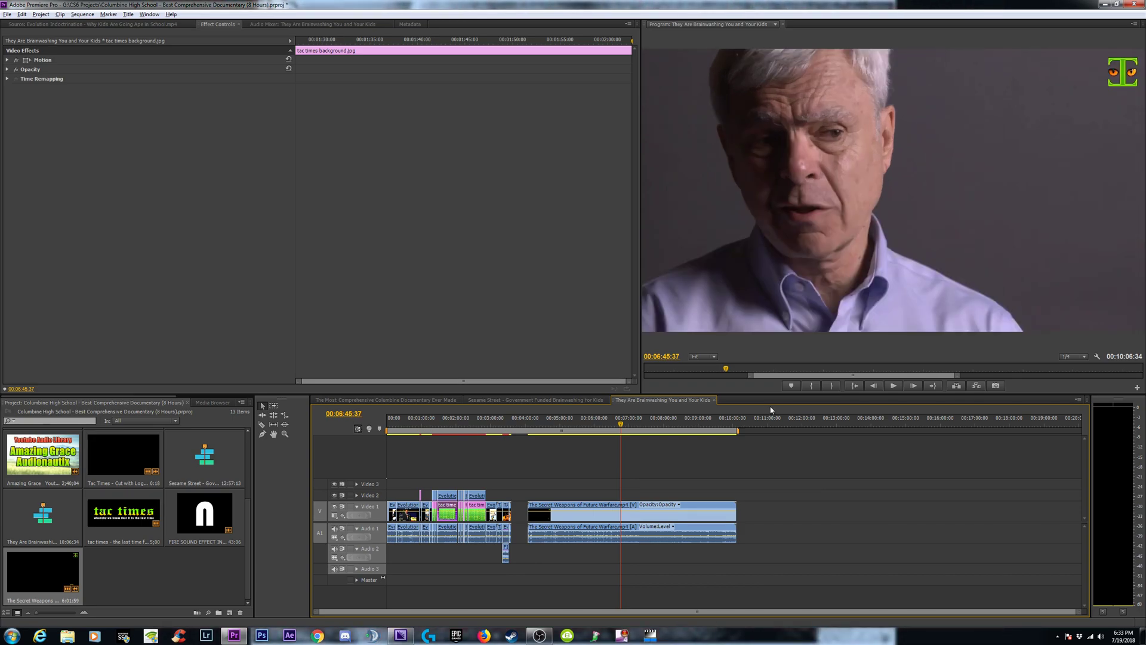
# - Zoom the timeline and scrub between 00:07:09 and 00:07:50 in the documentary clip
pyautogui.click(636, 424)
pyautogui.press('=')
pyautogui.press('-')
pyautogui.click(657, 426)
pyautogui.press('=')
pyautogui.press('=')
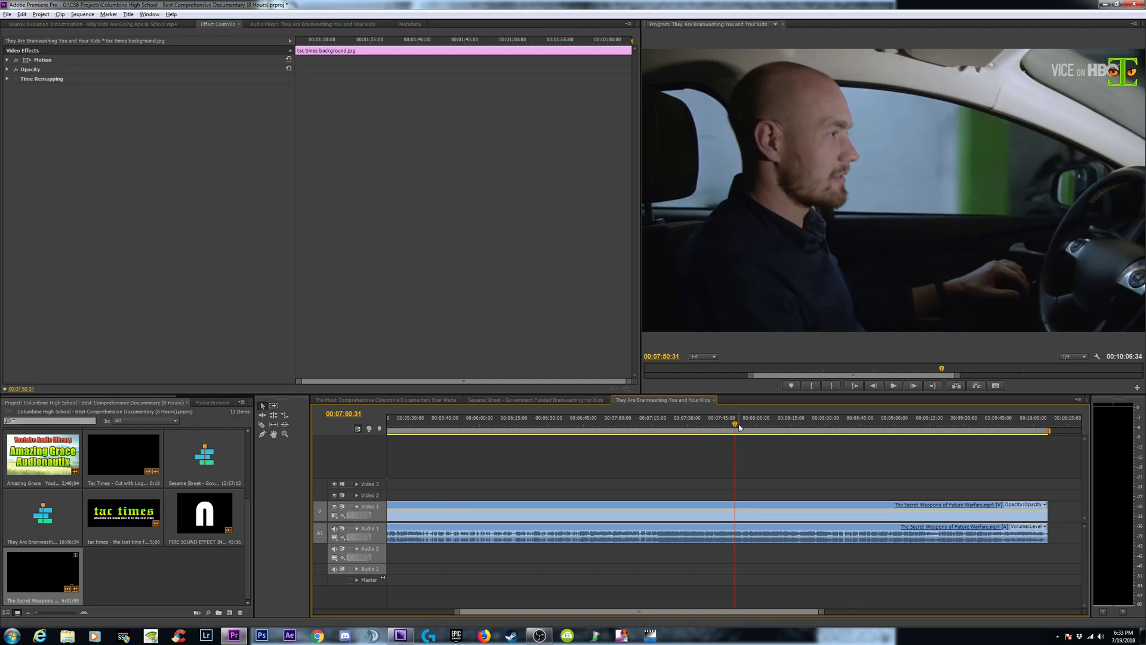
pyautogui.moveTo(739, 426); pyautogui.dragTo(596, 441)
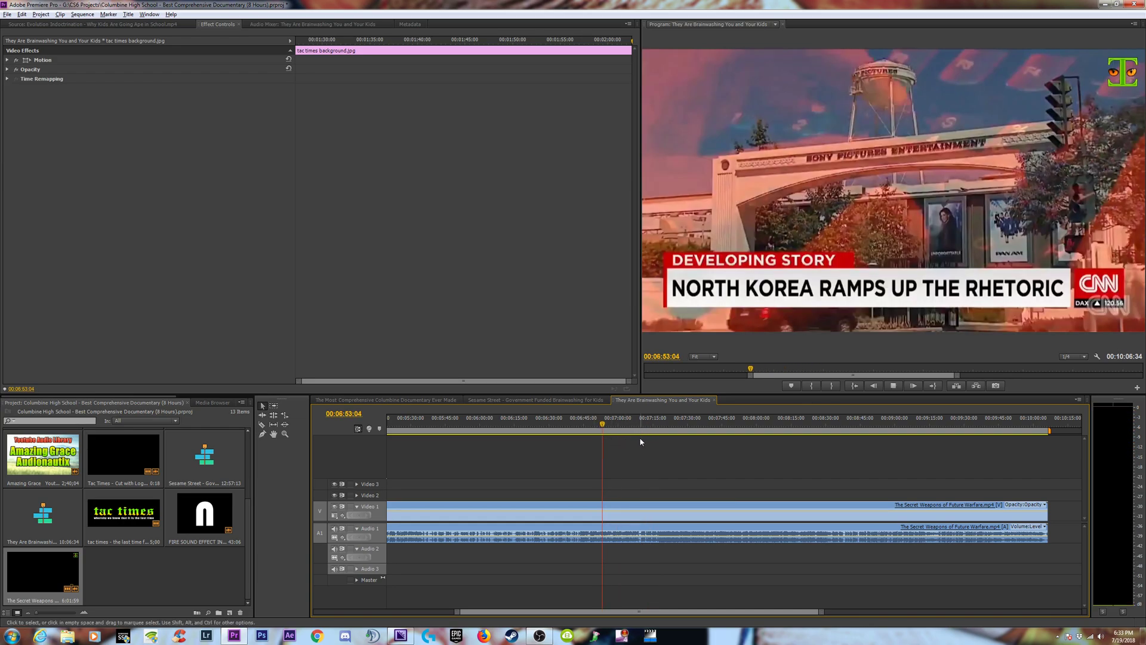
# - Play back to the aerial shot near 00:07:17, zoom in closely, and switch to the Razor tool
pyautogui.click(689, 425)
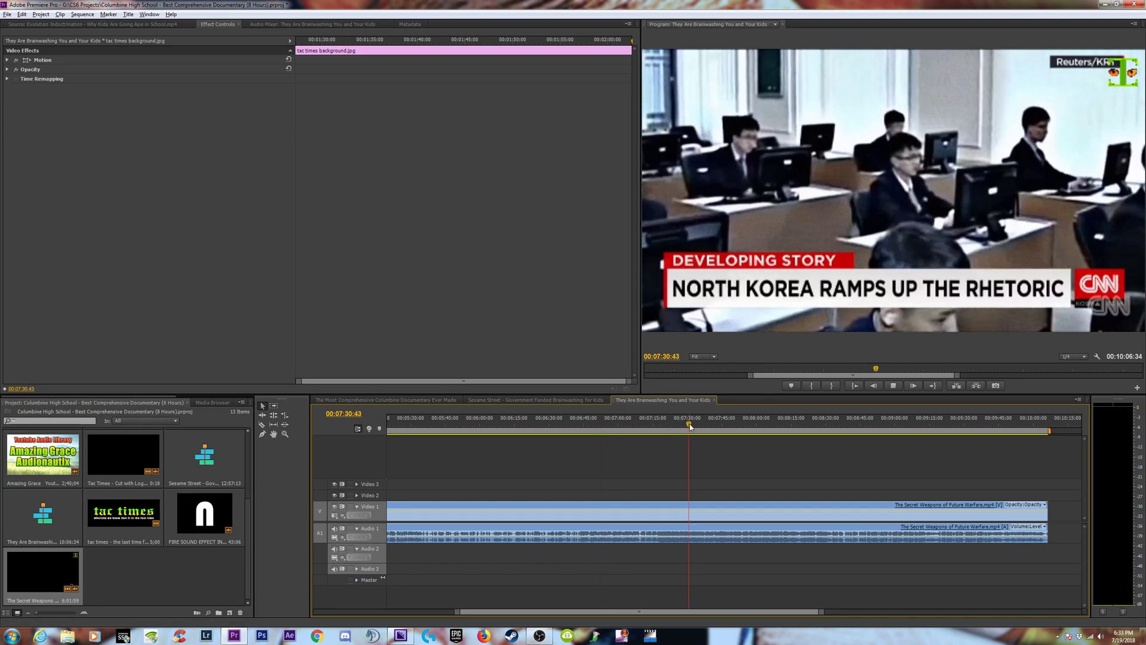
pyautogui.press('space')
pyautogui.moveTo(692, 425); pyautogui.dragTo(656, 425)
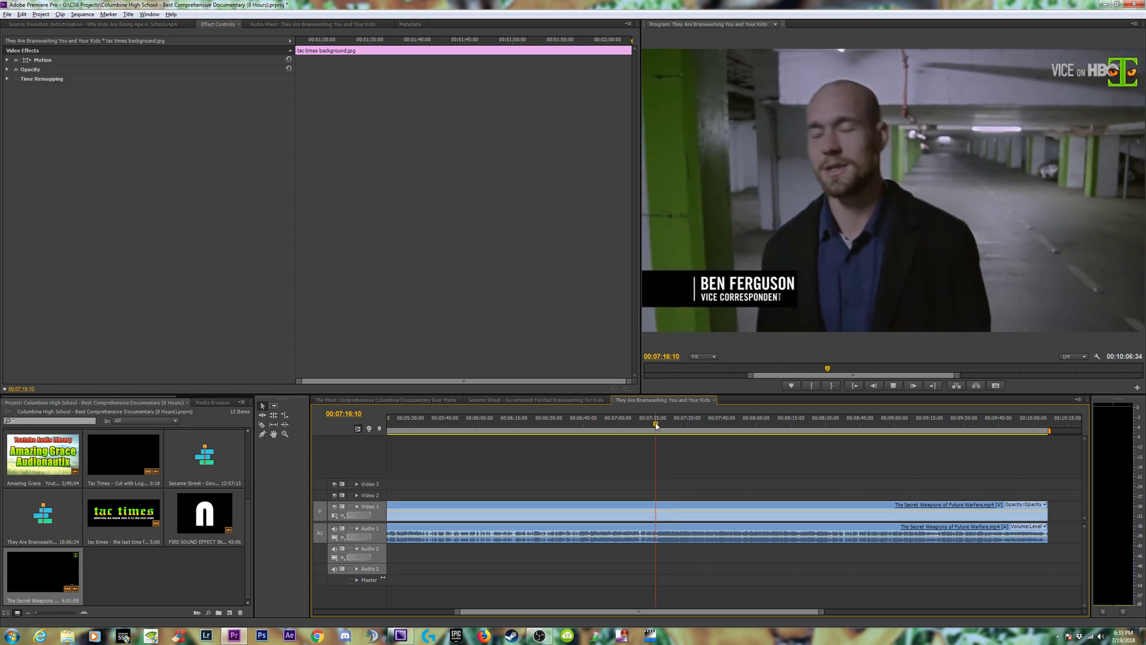
pyautogui.press('space')
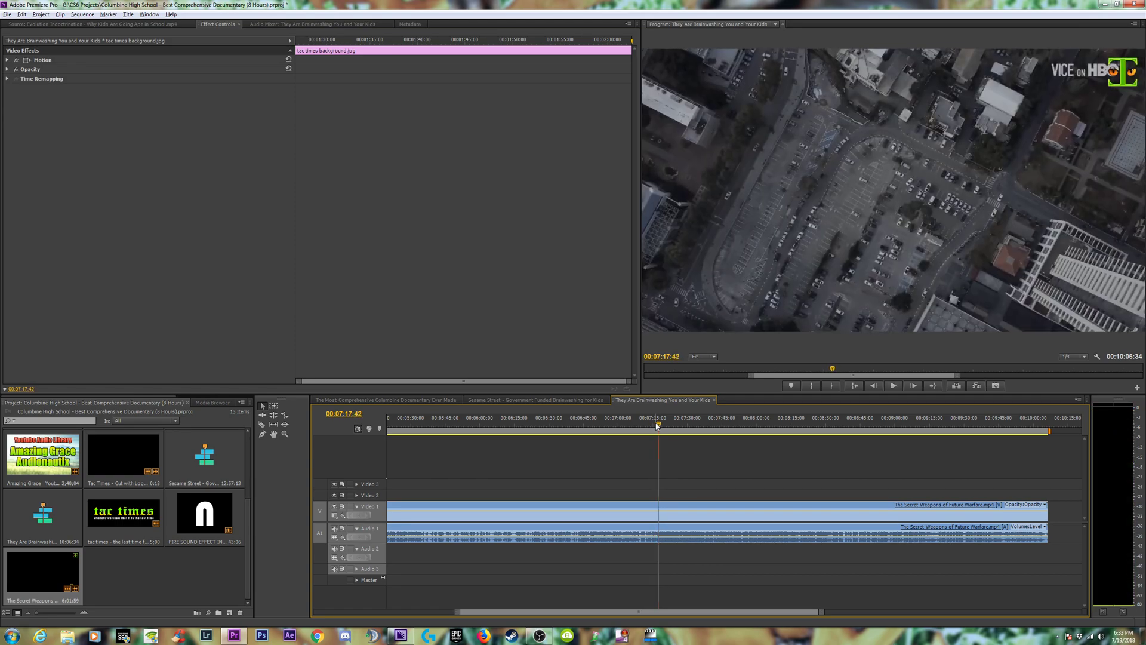
pyautogui.press('=')
pyautogui.press('=')
pyautogui.press('=')
pyautogui.press('=')
pyautogui.press('=')
pyautogui.press('c')
pyautogui.moveTo(691, 425); pyautogui.dragTo(722, 438)
# - Razor-cut the Secret Weapons clip at 00:07:17:33 where the aerial shot starts
pyautogui.press('Right')
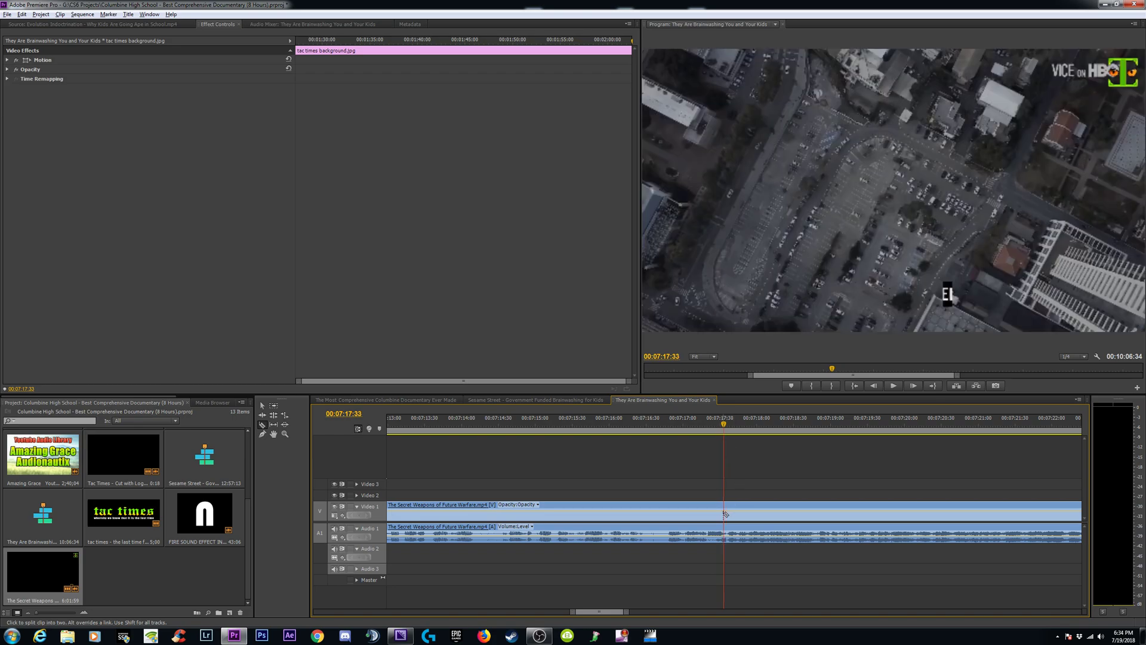
pyautogui.click(725, 514)
pyautogui.press('-')
pyautogui.press('-')
pyautogui.press('-')
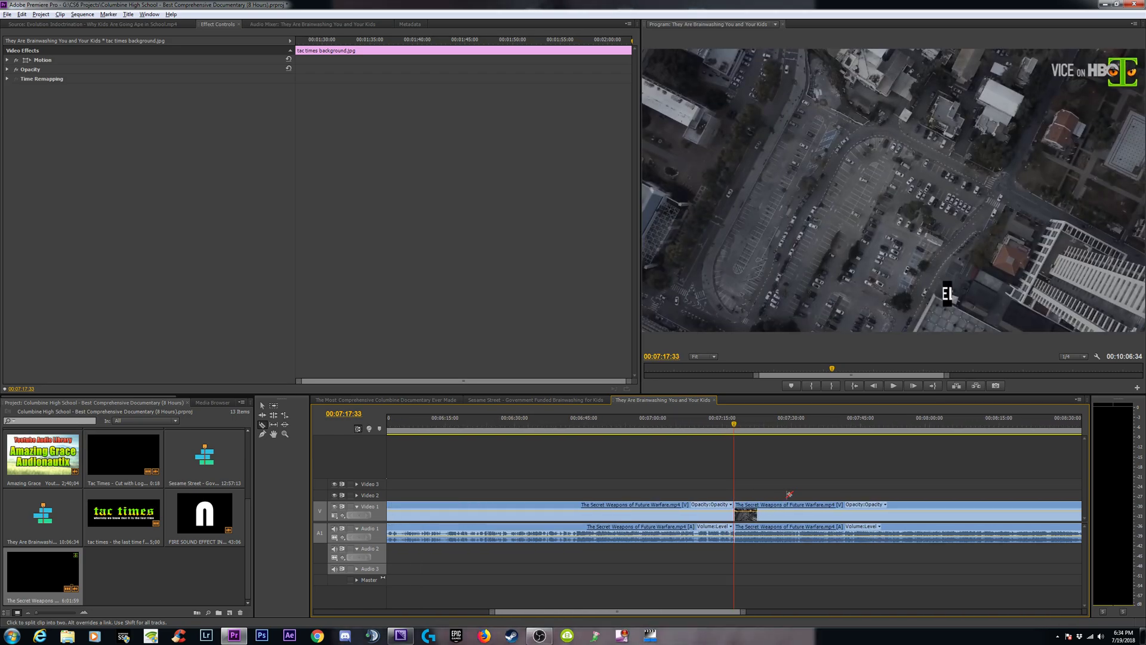
pyautogui.press('-')
pyautogui.press('-')
# - Scrub forward from 00:08:31 to 00:08:48 and save the project
pyautogui.click(682, 425)
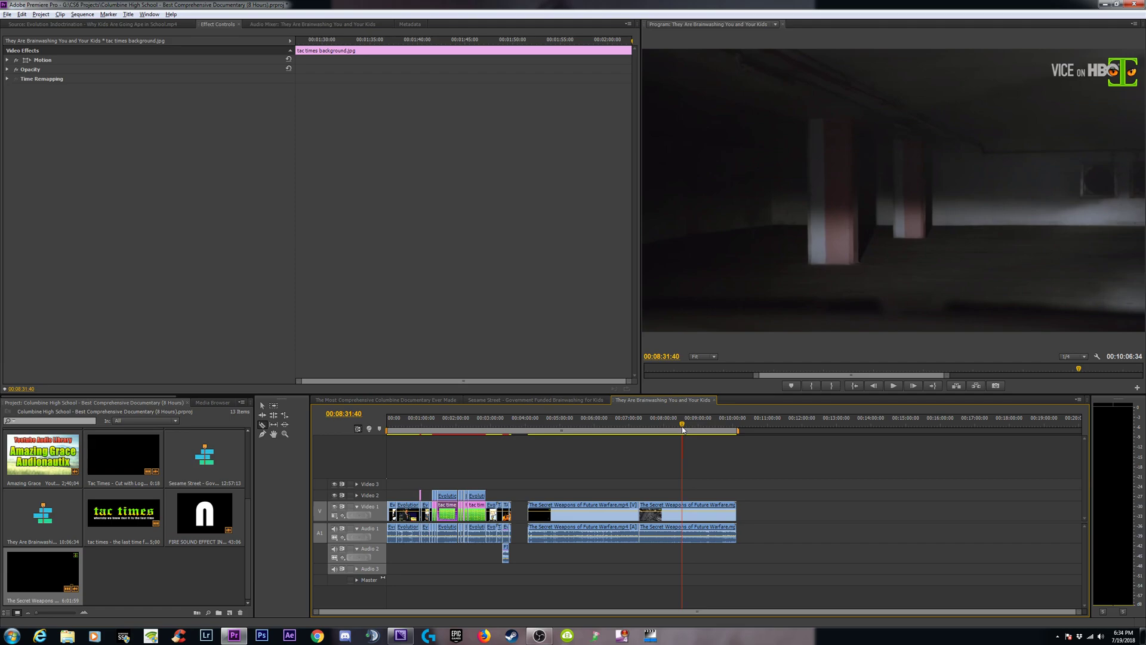
pyautogui.press('=')
pyautogui.press('=')
pyautogui.press('=')
pyautogui.click(762, 425)
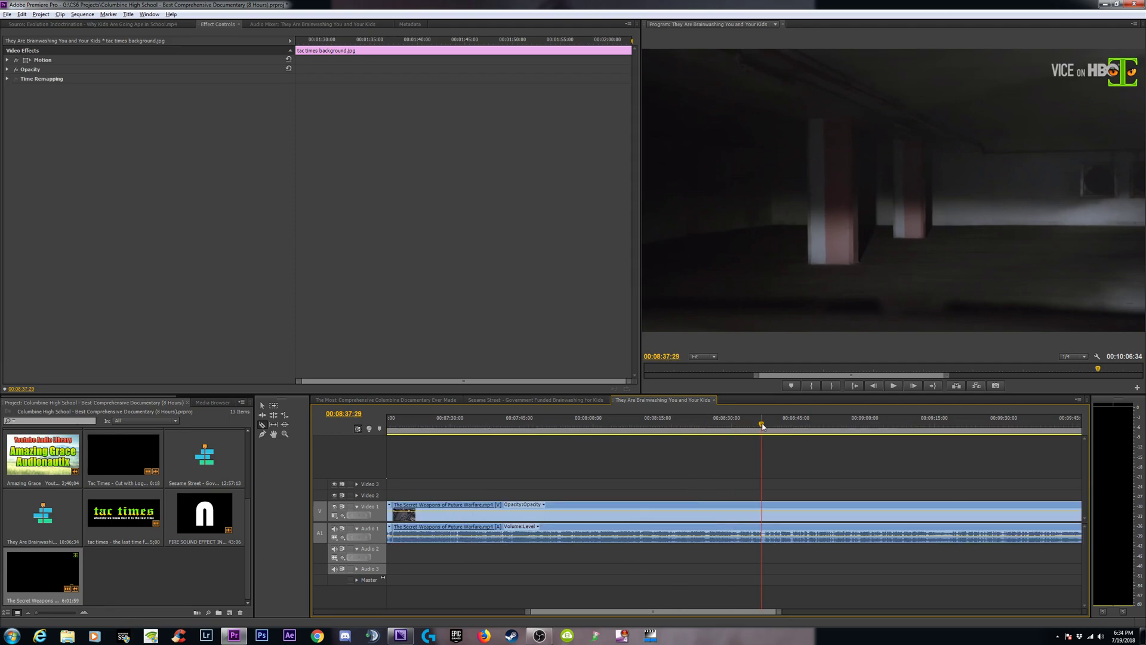
pyautogui.click(776, 430)
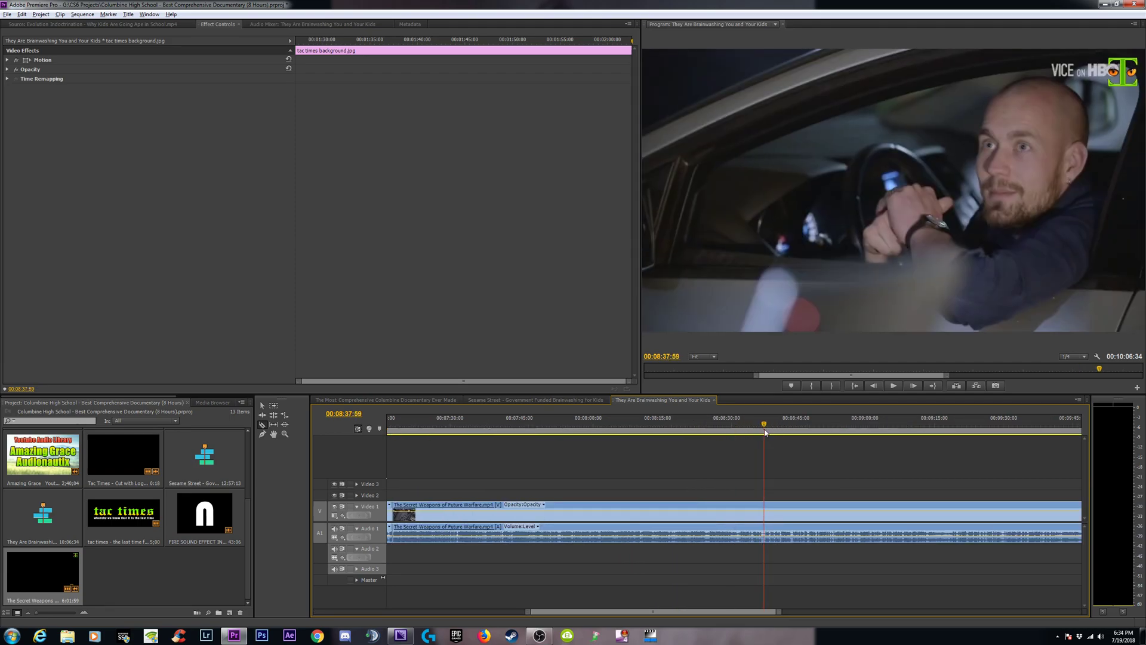
pyautogui.click(784, 430)
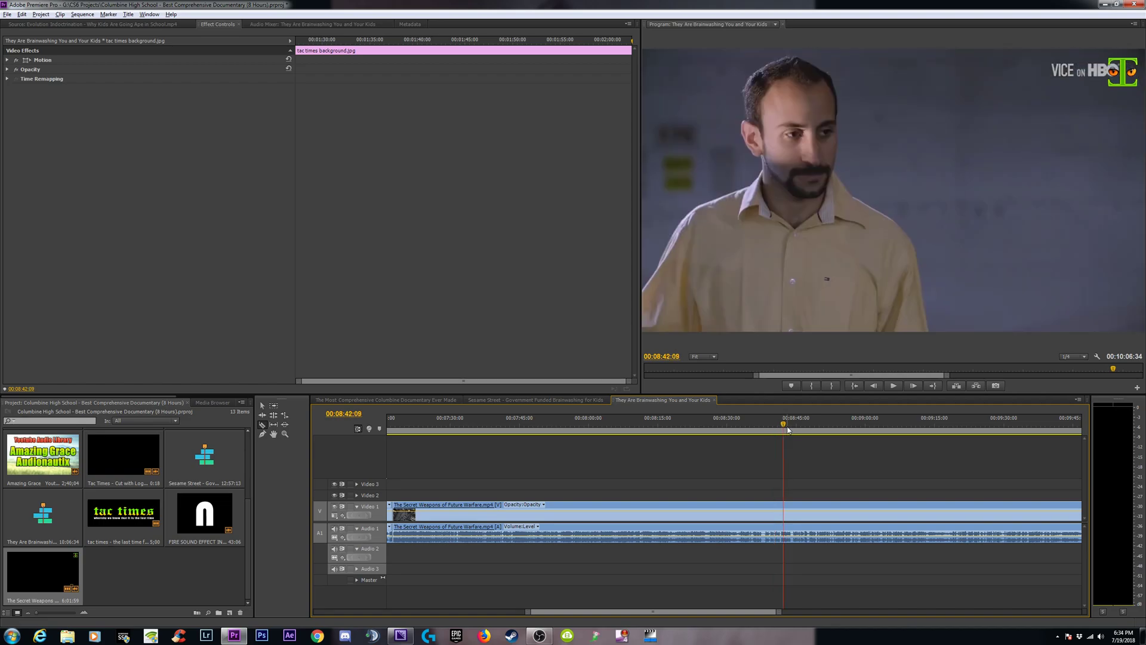
pyautogui.click(788, 430)
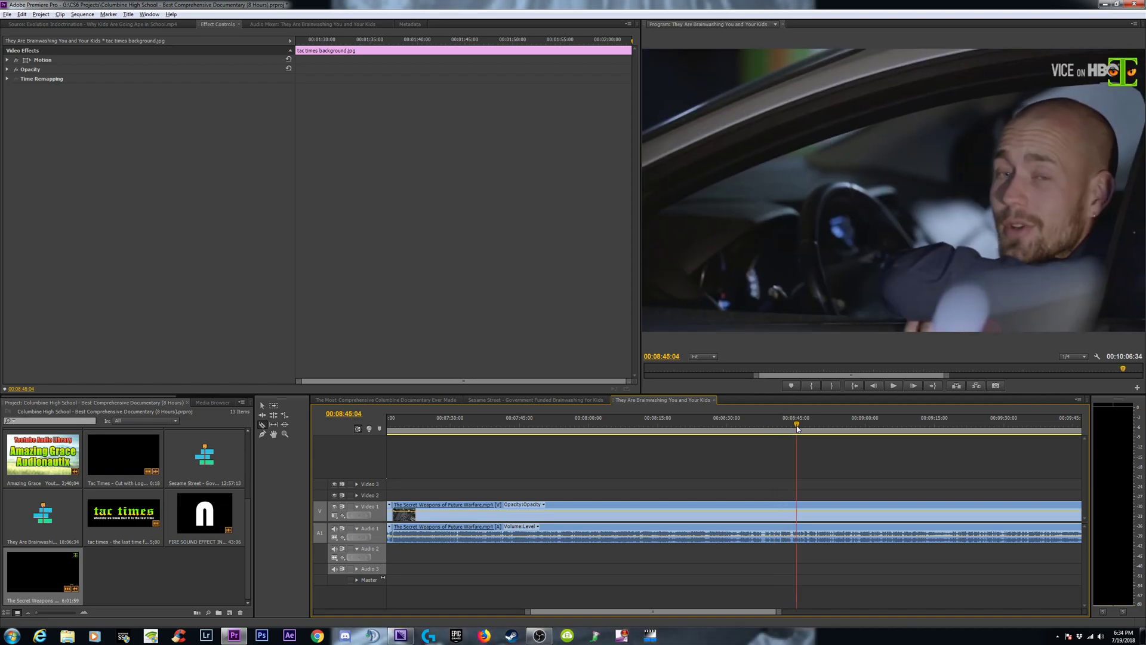
pyautogui.click(797, 430)
pyautogui.click(812, 430)
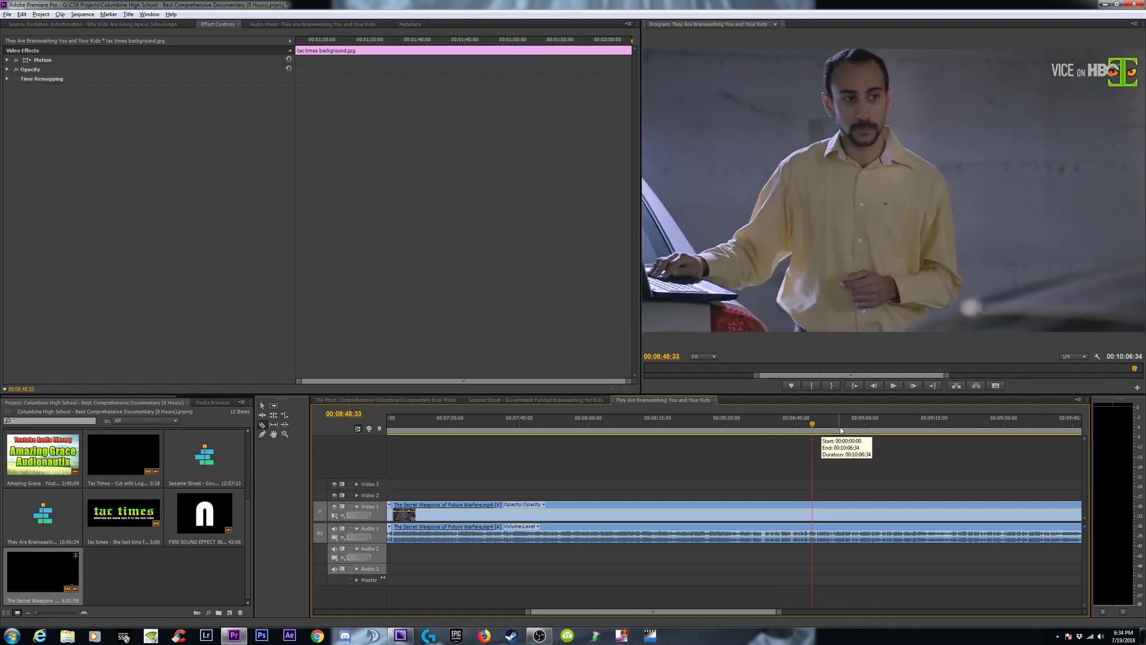
pyautogui.hotkey('ctrl', 's')
# - Play to the black frame at 00:08:52:59 and cut the clip there
pyautogui.click(865, 430)
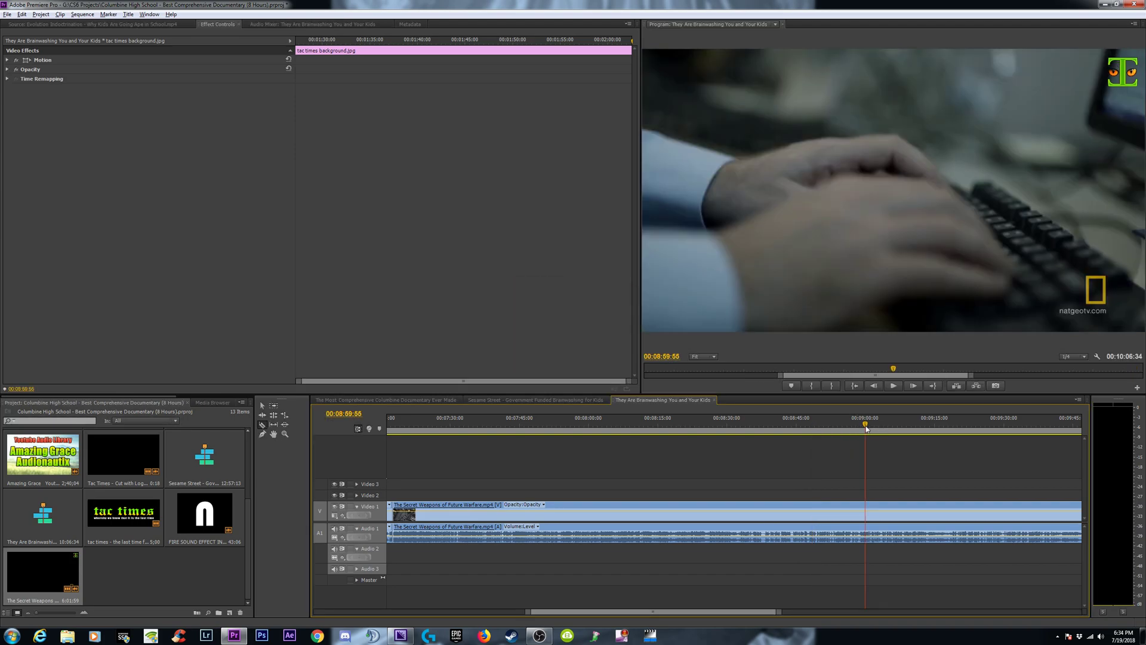
pyautogui.click(842, 430)
pyautogui.moveTo(842, 429); pyautogui.dragTo(826, 427)
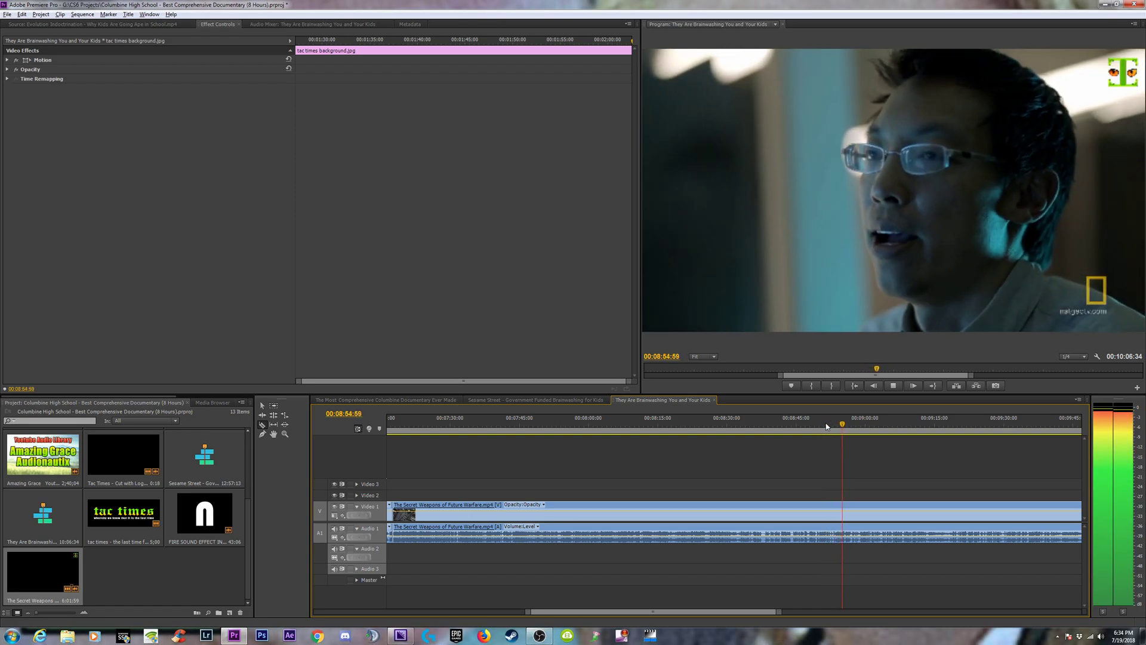
pyautogui.click(827, 426)
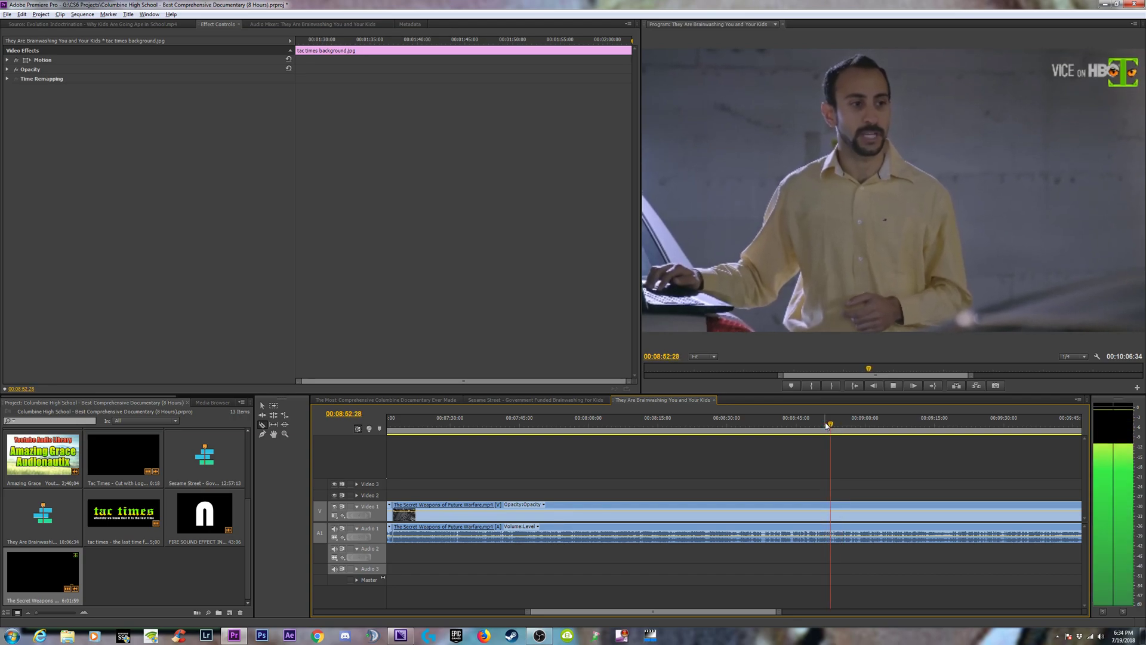
pyautogui.press('space')
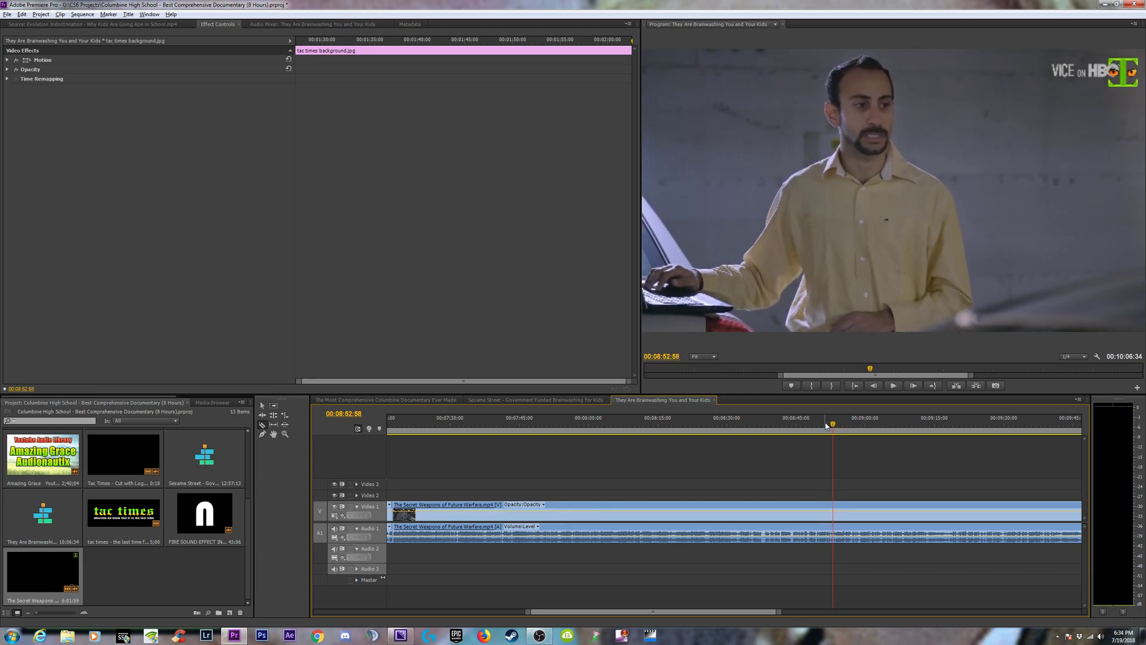
pyautogui.press('Right')
pyautogui.click(835, 517)
# - Lift the Secret Weapons section onto Video 2 and Alt-copy the tac times background into the Video 1 gap
pyautogui.press('v')
pyautogui.press('-')
pyautogui.press('-')
pyautogui.press('-')
pyautogui.moveTo(662, 507); pyautogui.dragTo(663, 496)
pyautogui.click(448, 517)
pyautogui.press('alt')
pyautogui.moveTo(448, 517); pyautogui.dragTo(666, 514)
# - Apply the Evolution clip's 75% scale and mirroring to the Secret Weapons clip, checking it at 00:07:54:24
pyautogui.click(661, 418)
pyautogui.click(476, 495)
pyautogui.click(476, 425)
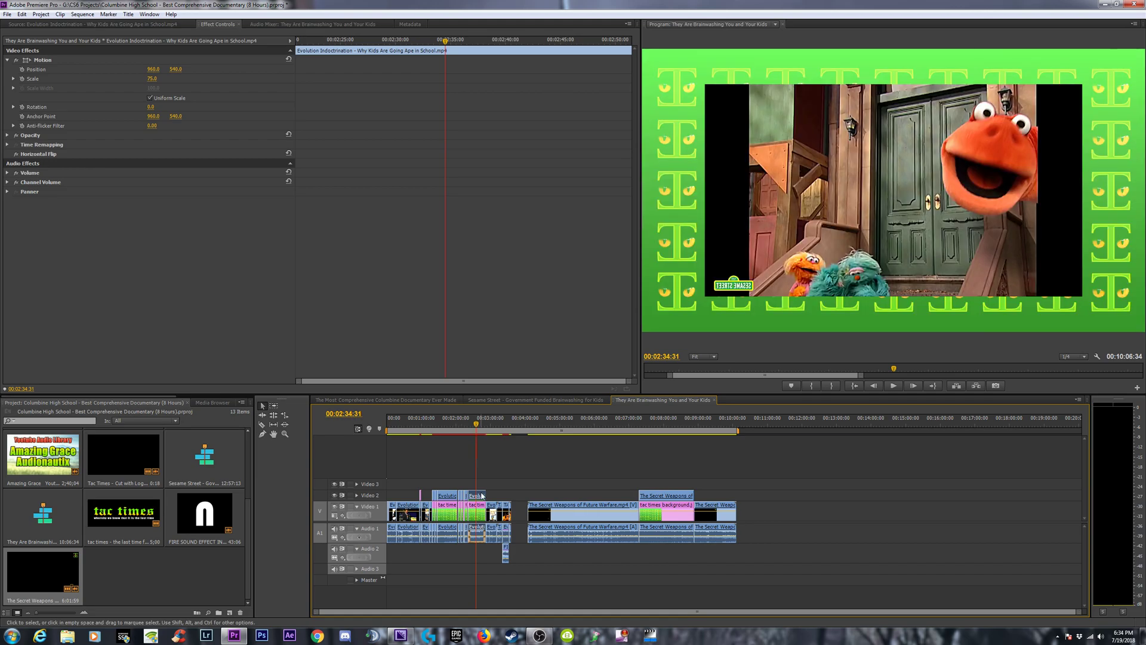
pyautogui.rightClick(480, 495)
pyautogui.click(665, 496)
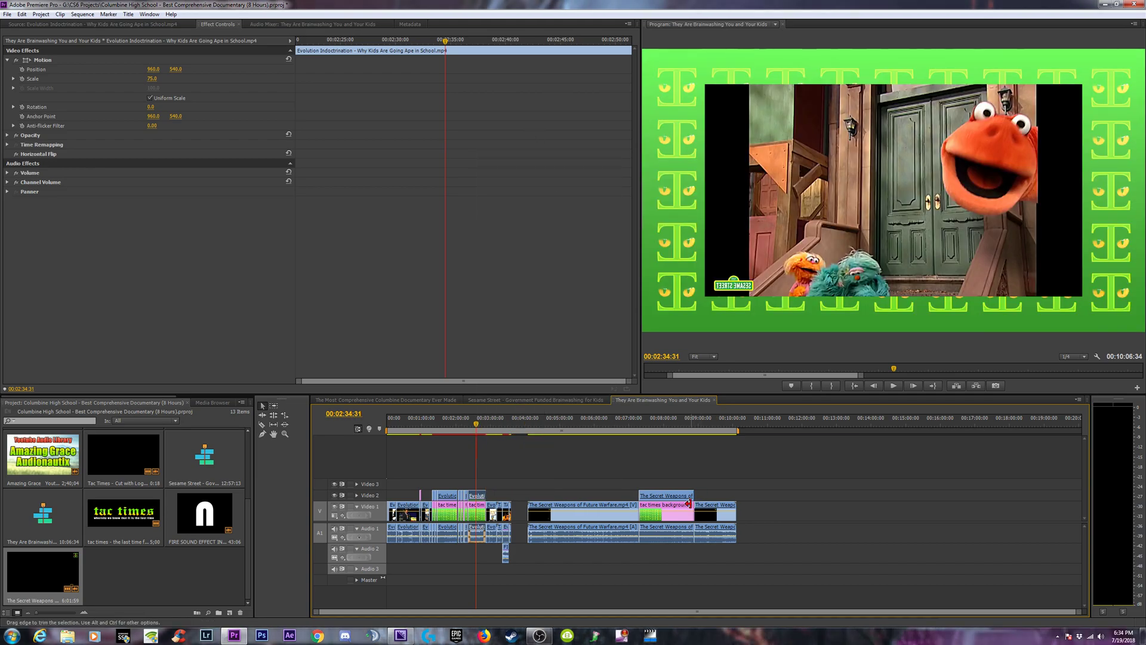
pyautogui.rightClick(666, 496)
pyautogui.click(695, 172)
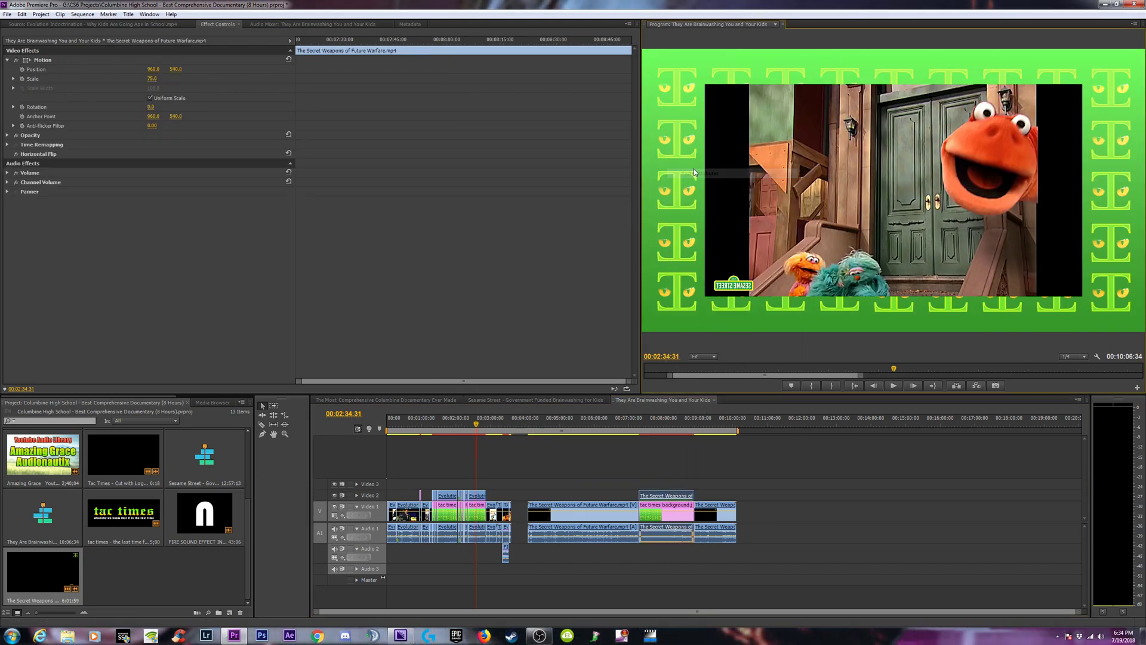
pyautogui.click(660, 425)
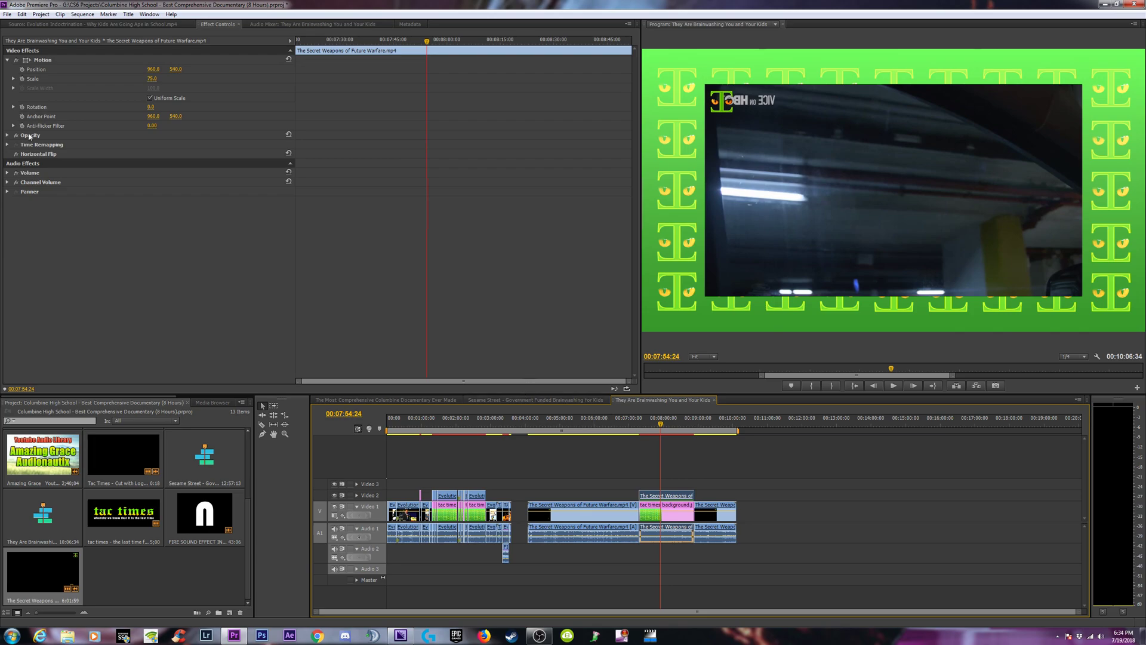
pyautogui.click(43, 61)
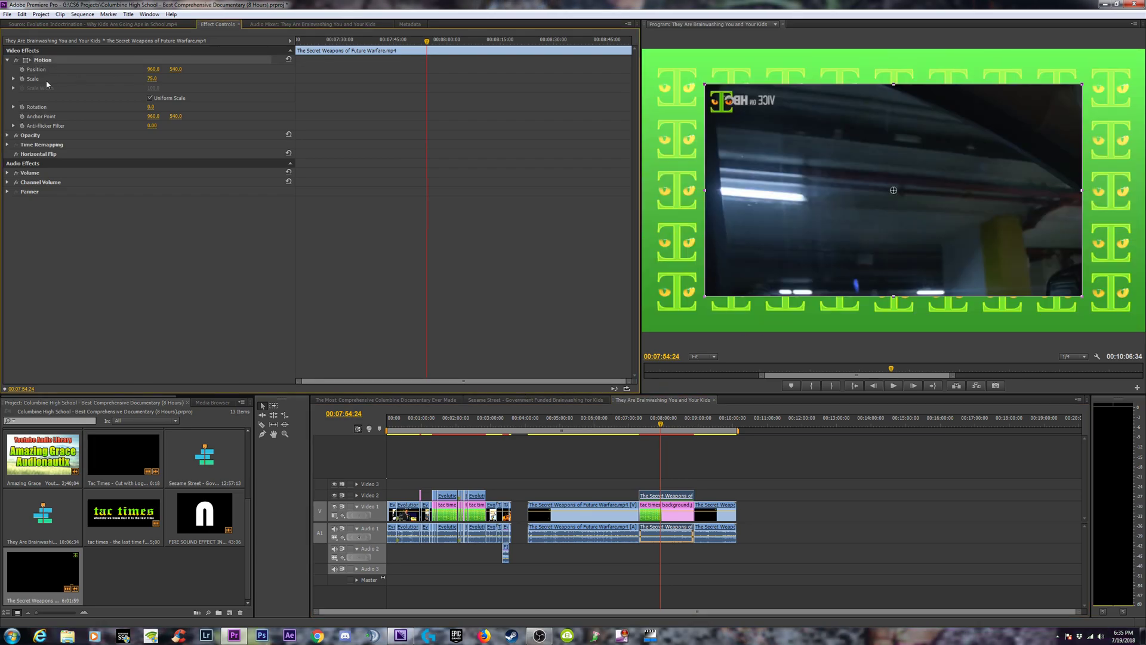
pyautogui.click(47, 82)
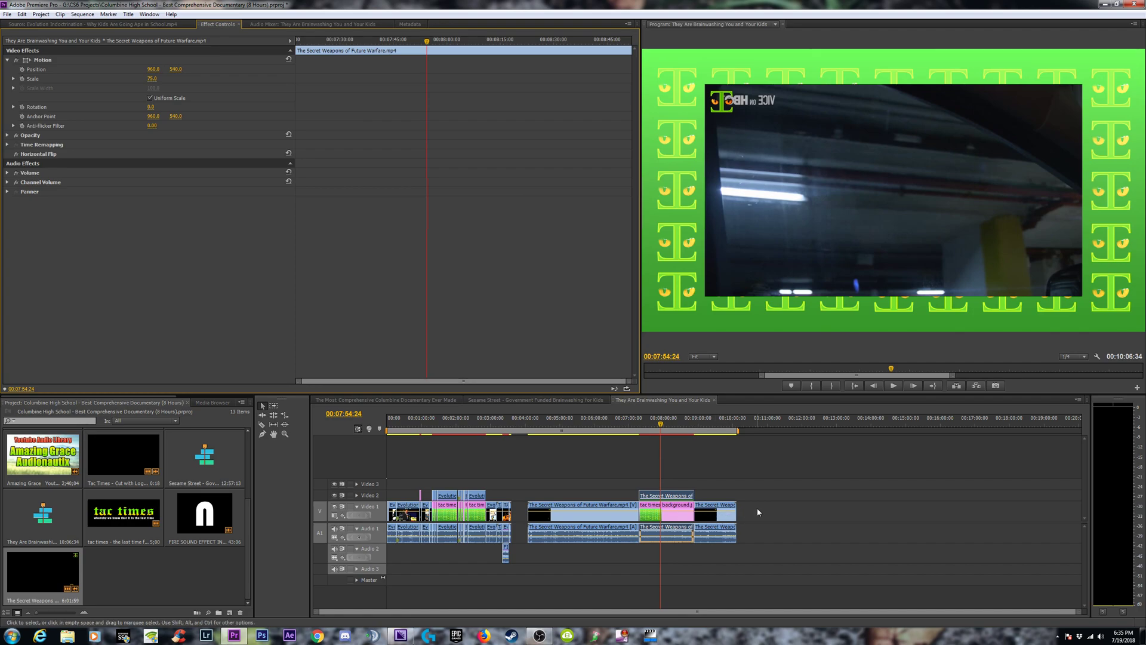
# - Set the Video 2 clip's speed to 120%, then undo that first attempt
pyautogui.press('=')
pyautogui.press('=')
pyautogui.rightClick(665, 498)
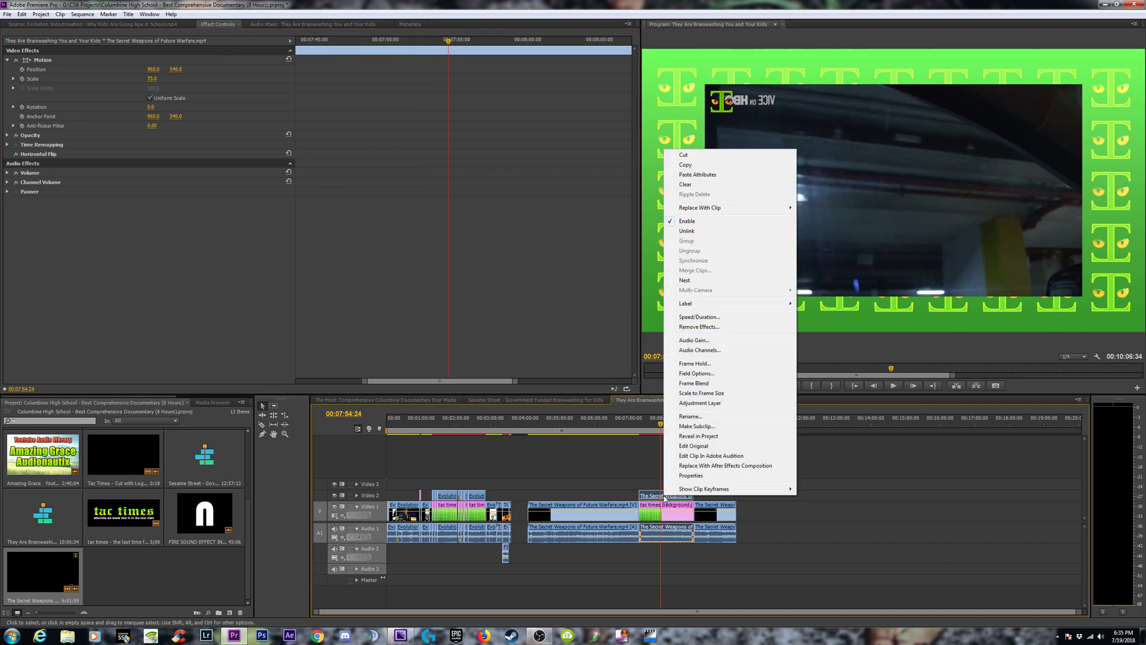
pyautogui.click(709, 323)
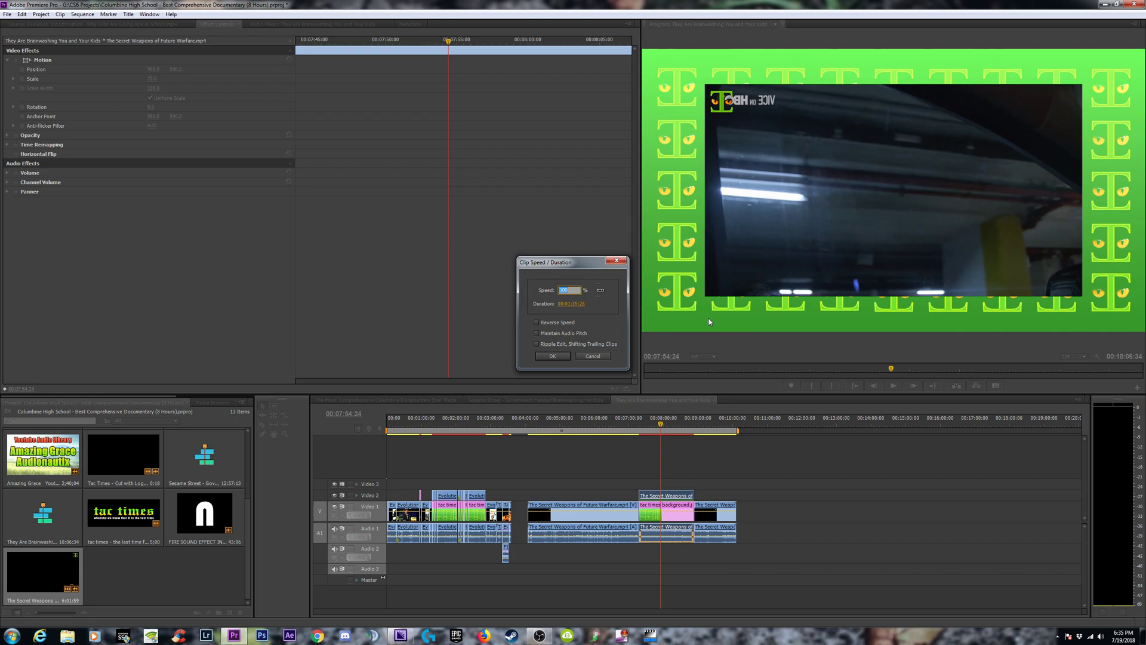
pyautogui.write('120')
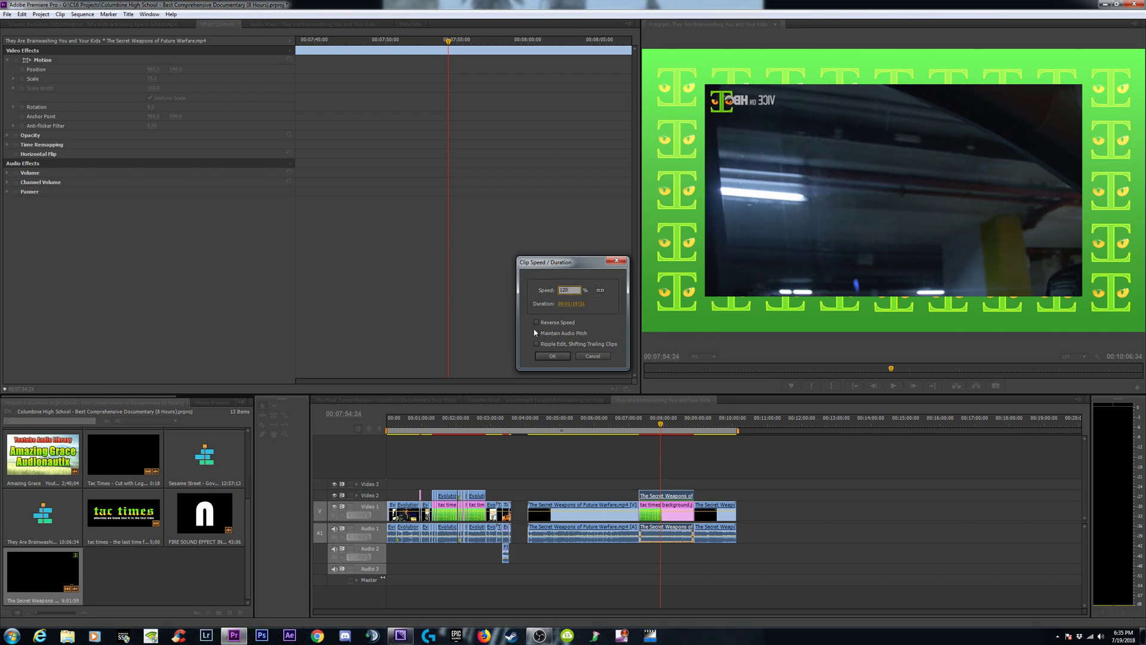
pyautogui.click(553, 356)
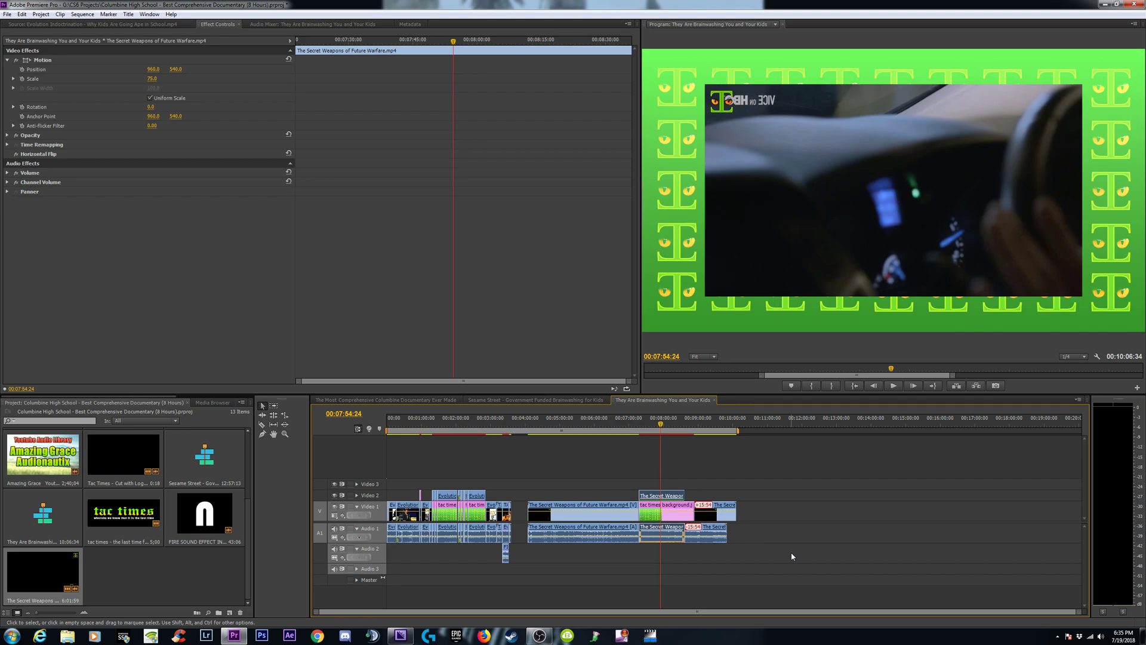
pyautogui.press('=')
pyautogui.press('=')
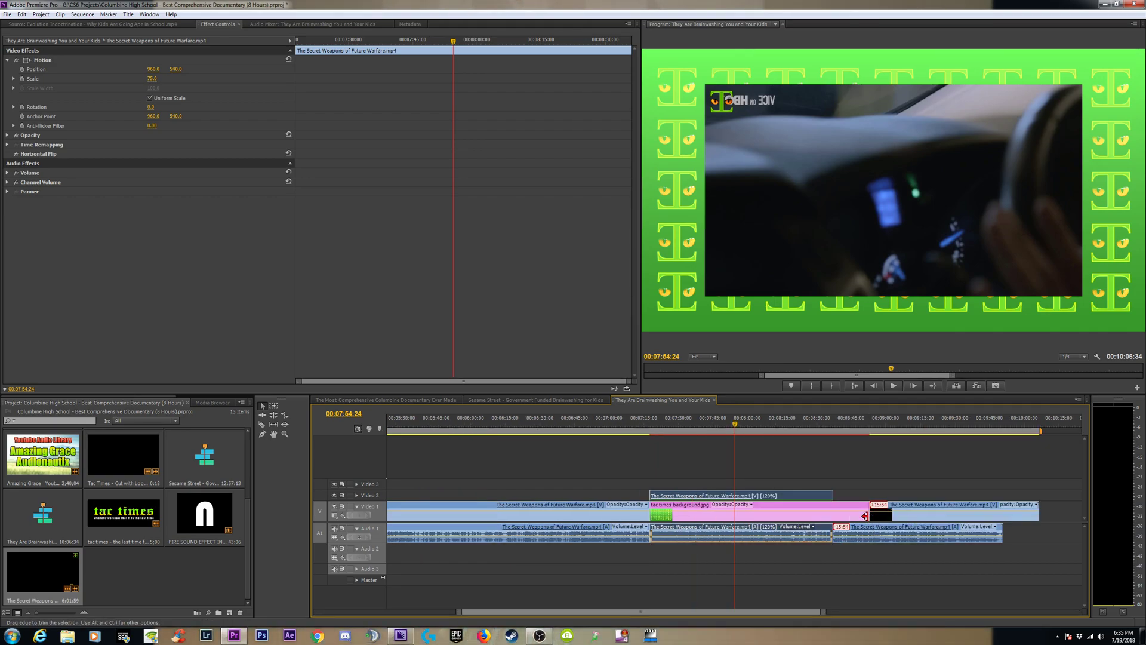
pyautogui.hotkey('ctrl', 'z')
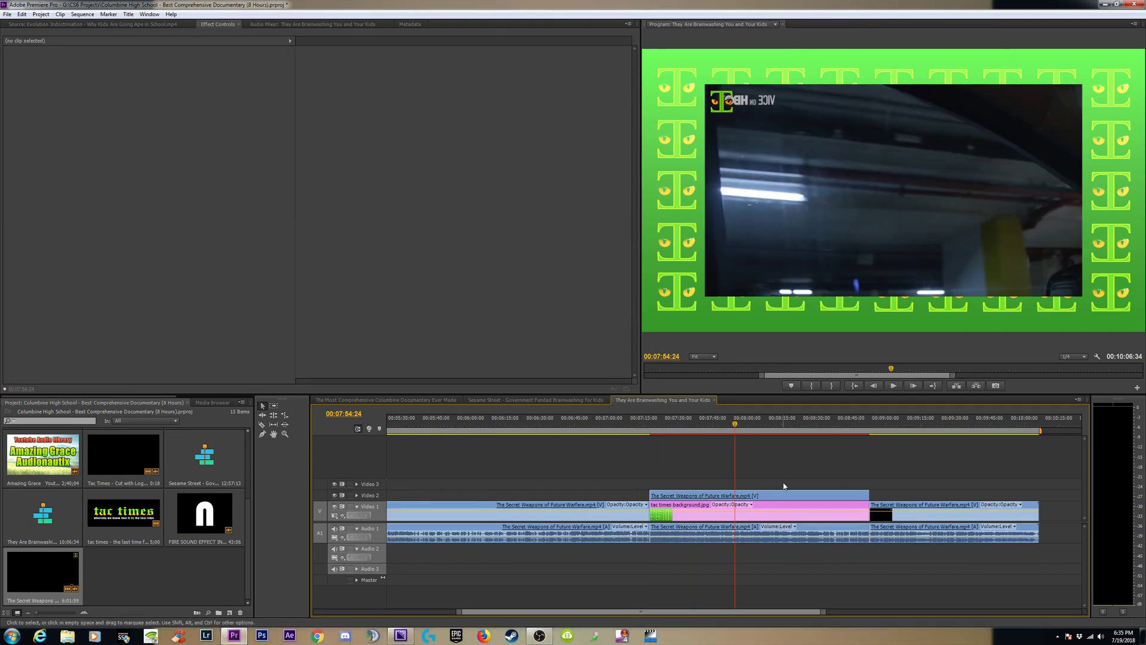
# - Shorten the end of the tac times background clip on Video 1
pyautogui.click(776, 498)
pyautogui.rightClick(773, 499)
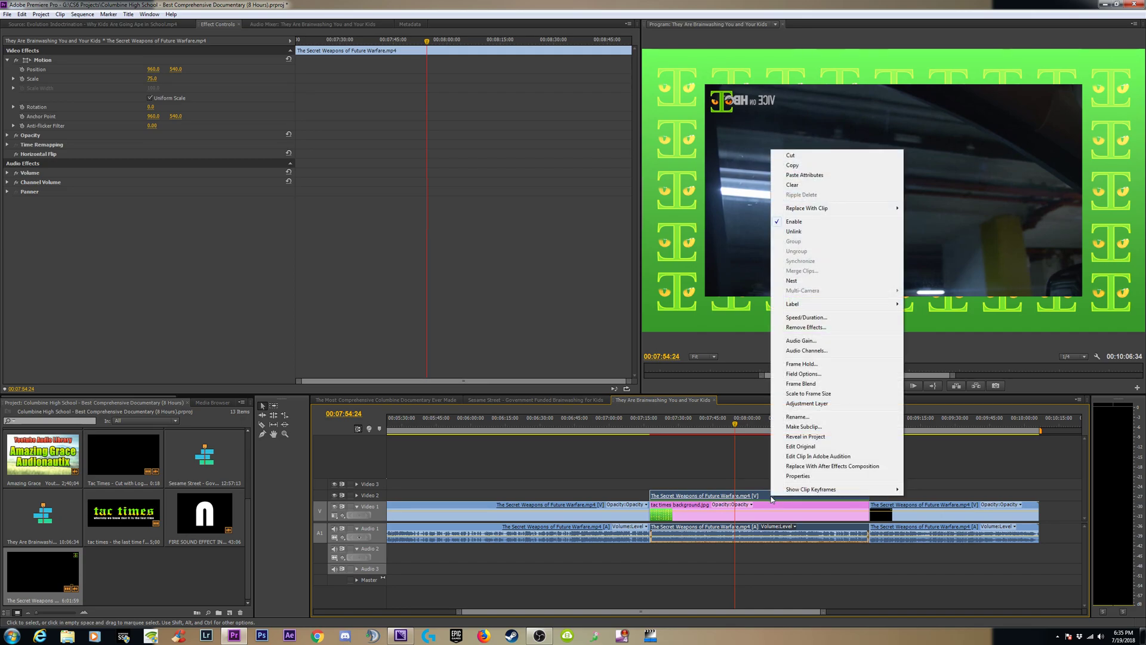
pyautogui.click(945, 473)
pyautogui.moveTo(855, 517); pyautogui.dragTo(709, 513)
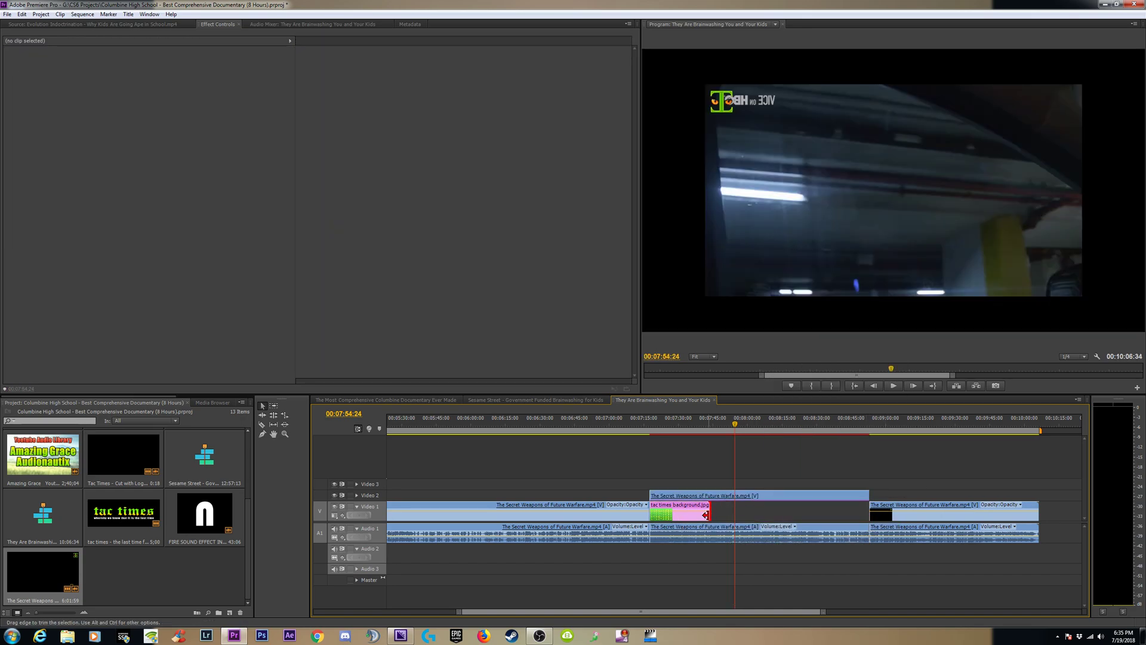
# - Reapply 120% speed with Ripple Edit and extend the tac times background to meet the next clip
pyautogui.click(743, 496)
pyautogui.rightClick(747, 497)
pyautogui.click(793, 318)
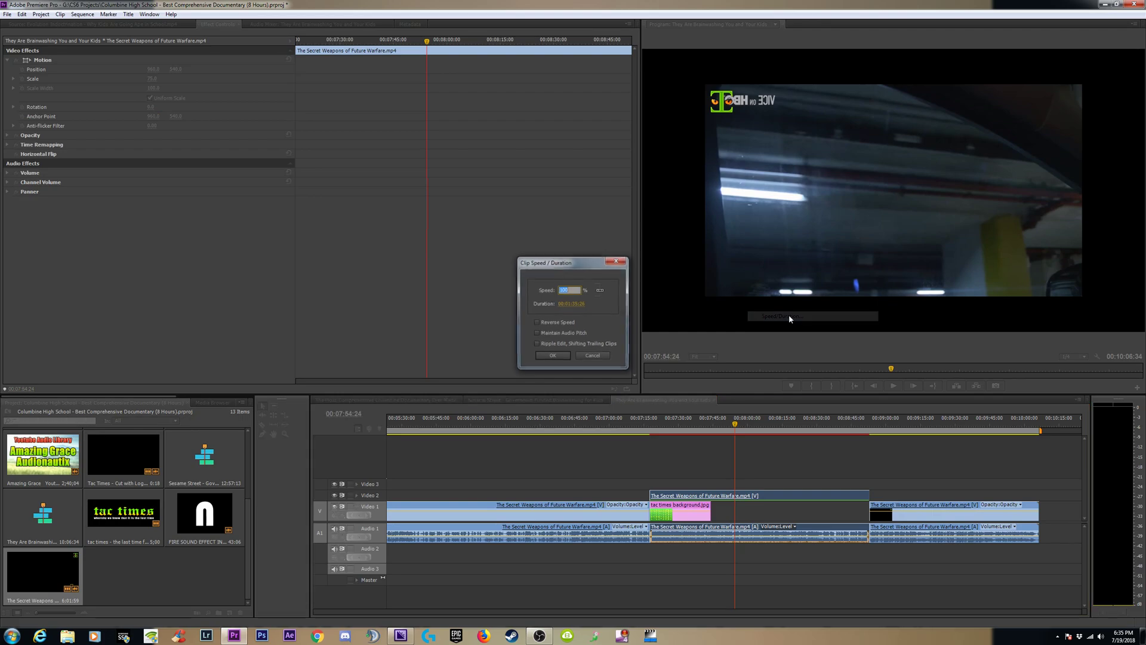
pyautogui.click(536, 344)
pyautogui.click(552, 356)
pyautogui.moveTo(710, 512); pyautogui.dragTo(833, 512)
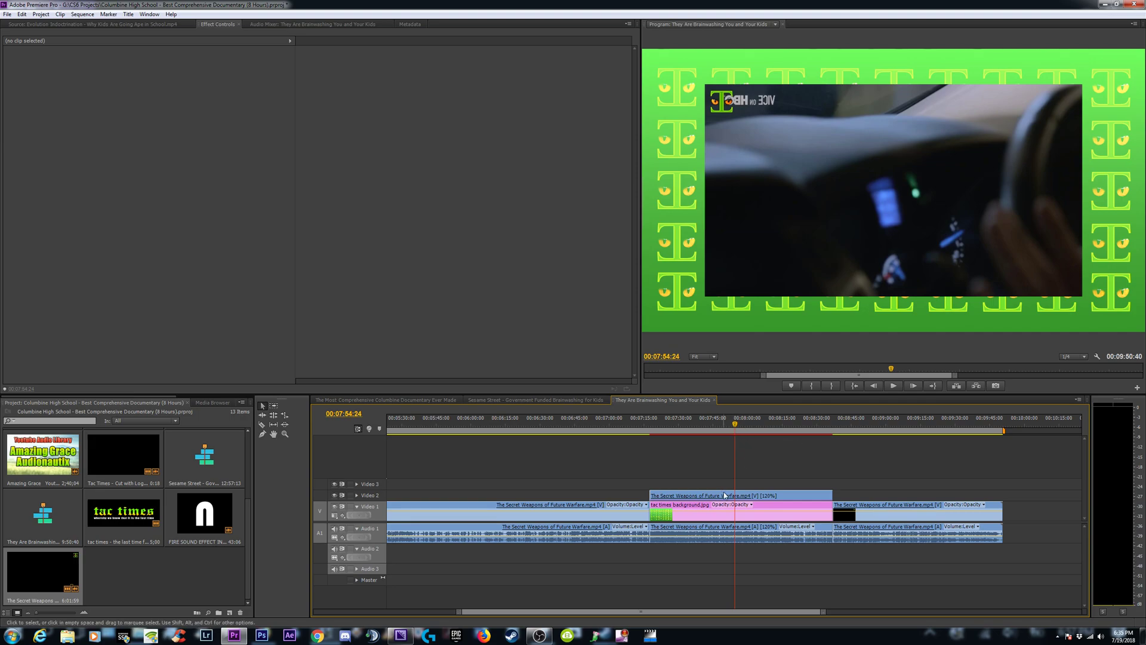
pyautogui.click(791, 421)
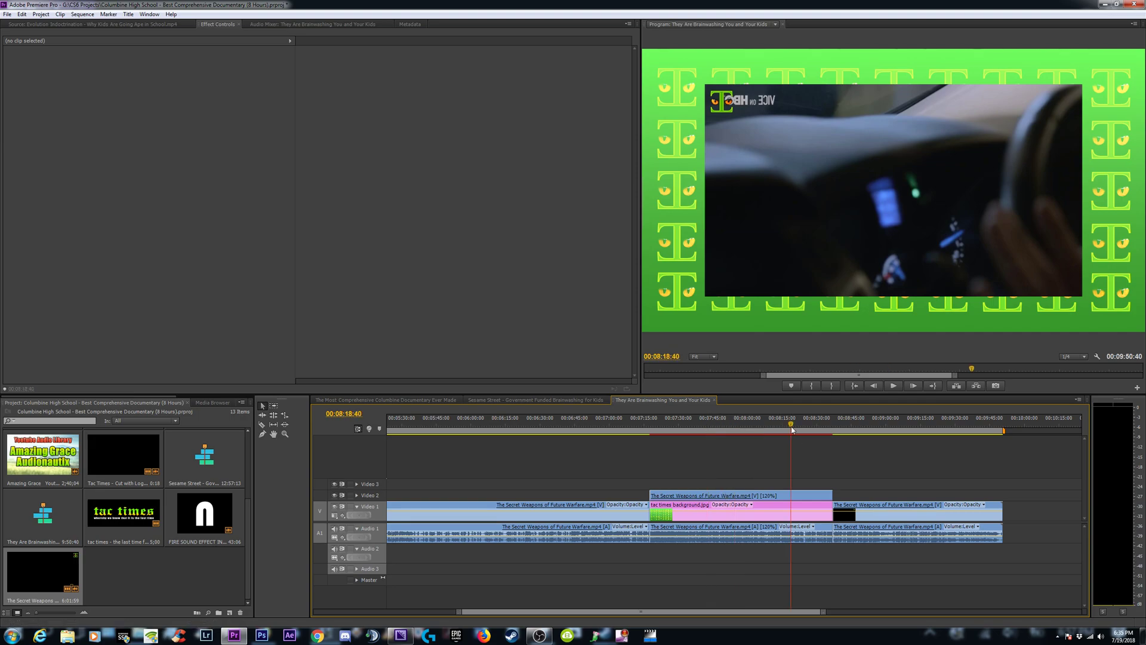
pyautogui.click(724, 496)
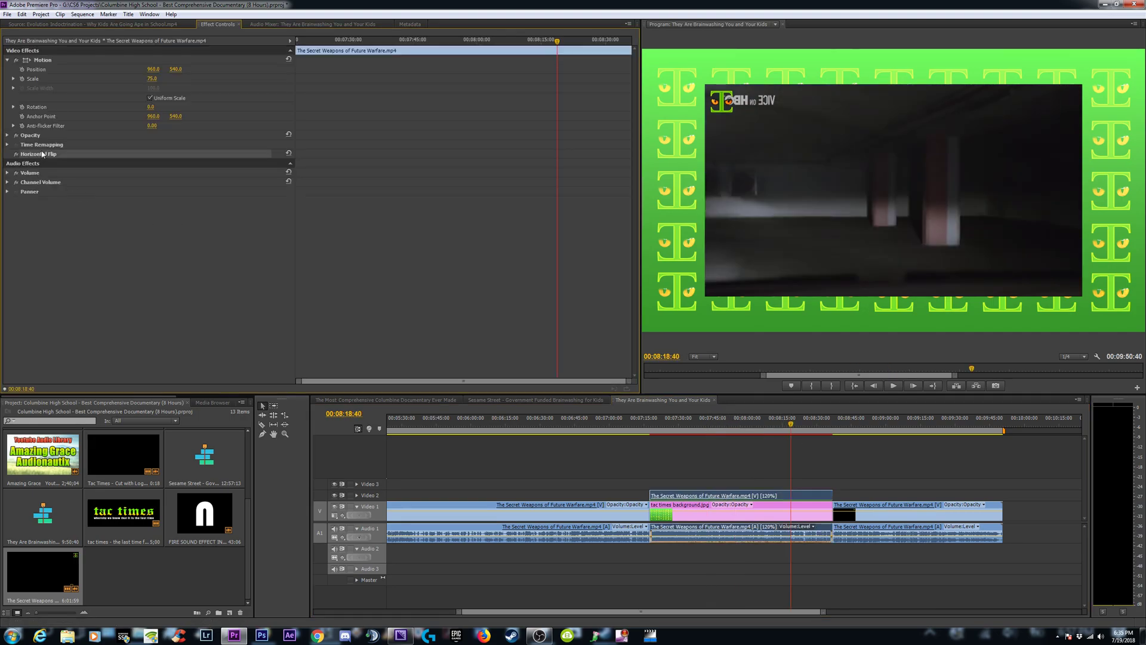
pyautogui.click(17, 155)
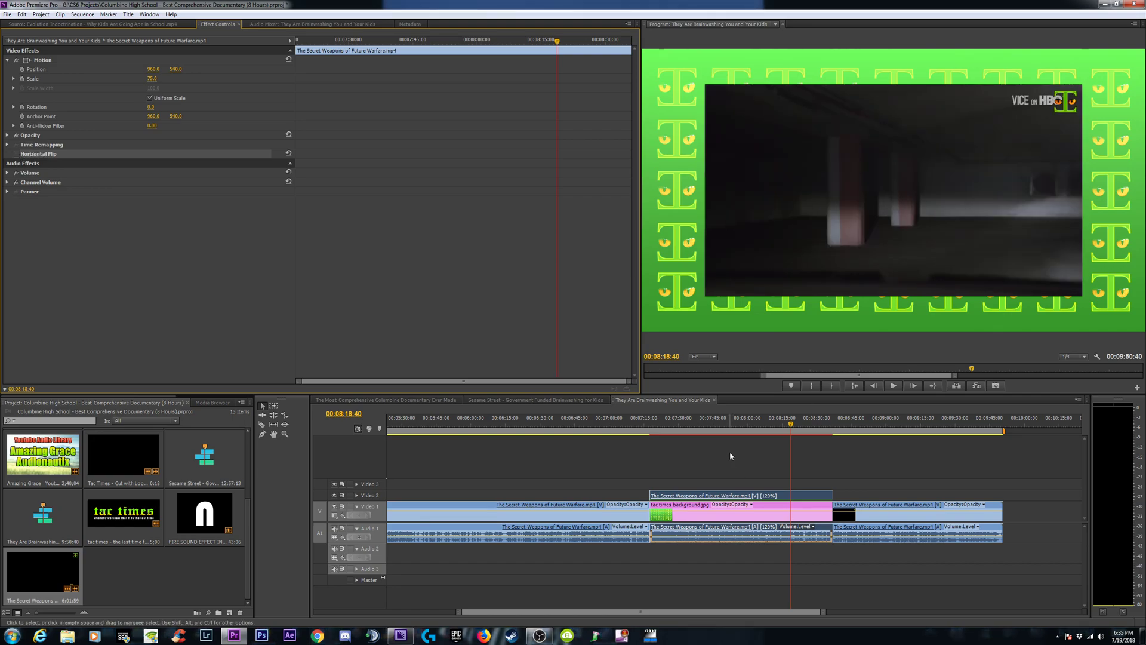
pyautogui.click(679, 421)
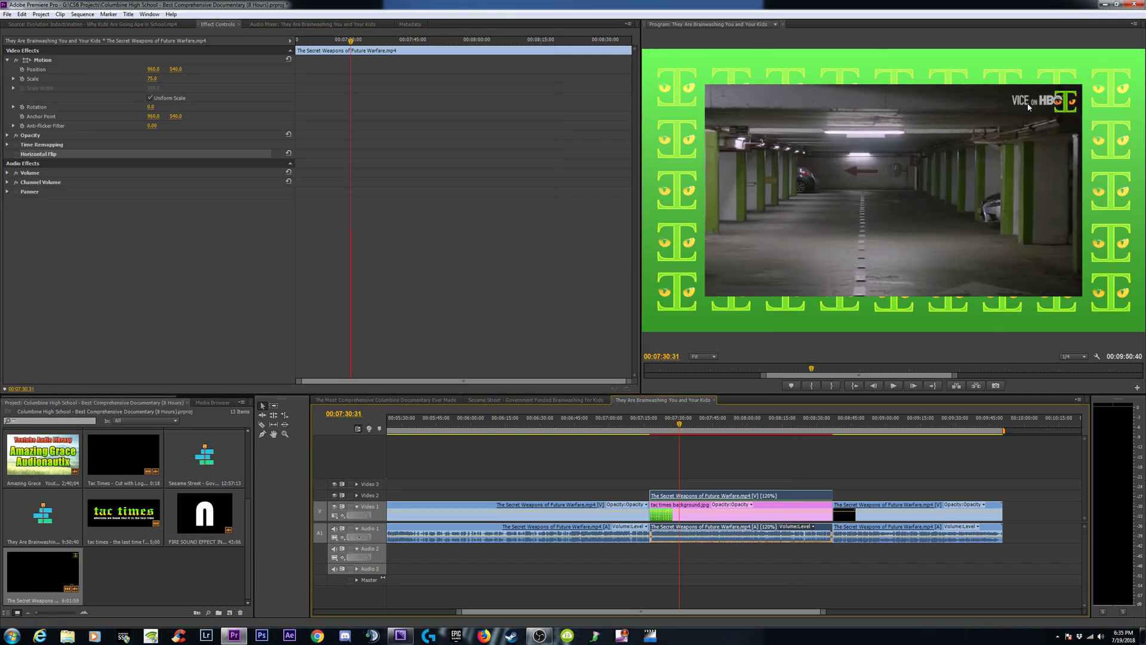
pyautogui.click(16, 154)
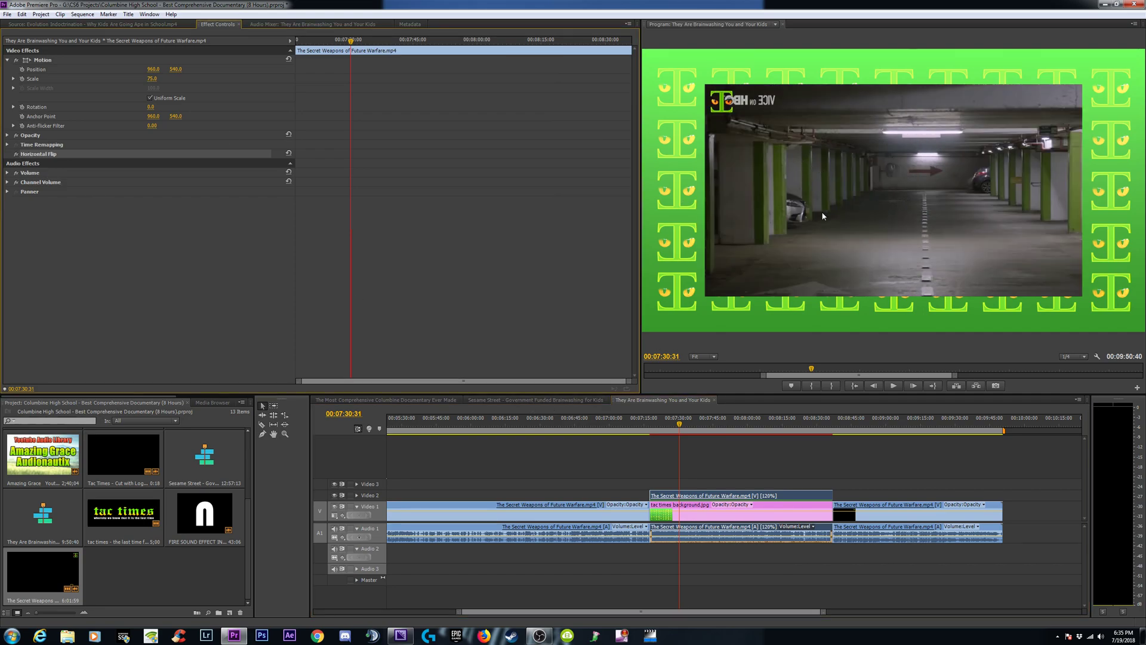
pyautogui.click(715, 427)
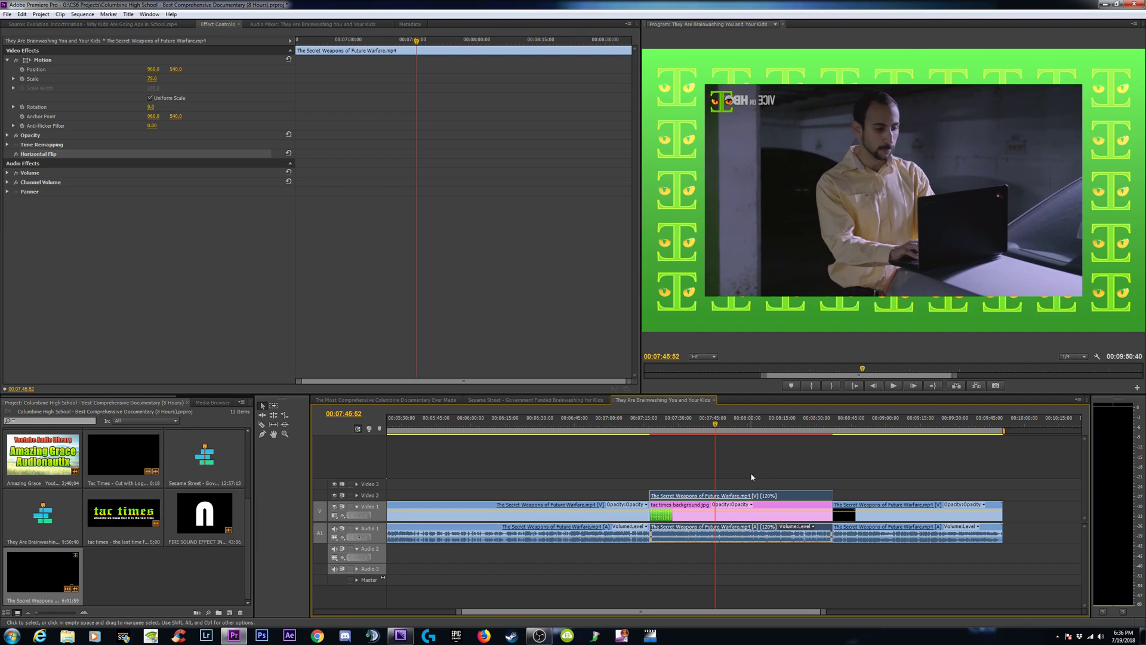
# - Stop playback and drag the work area's start to about 04:00
pyautogui.press('space')
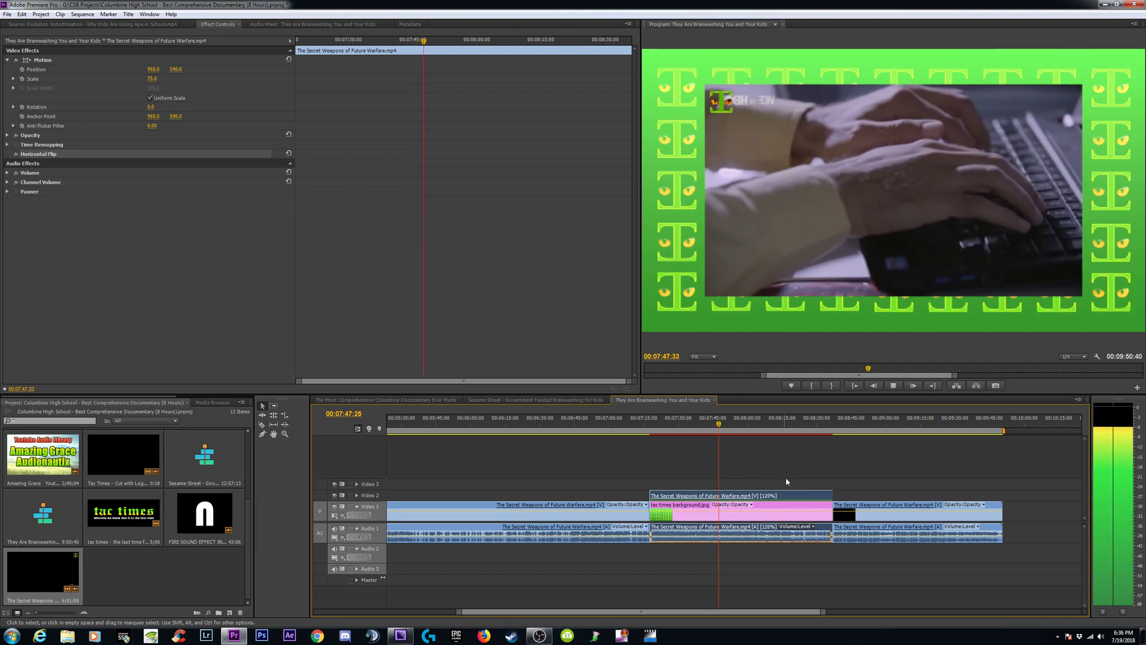
pyautogui.press('space')
pyautogui.press('-')
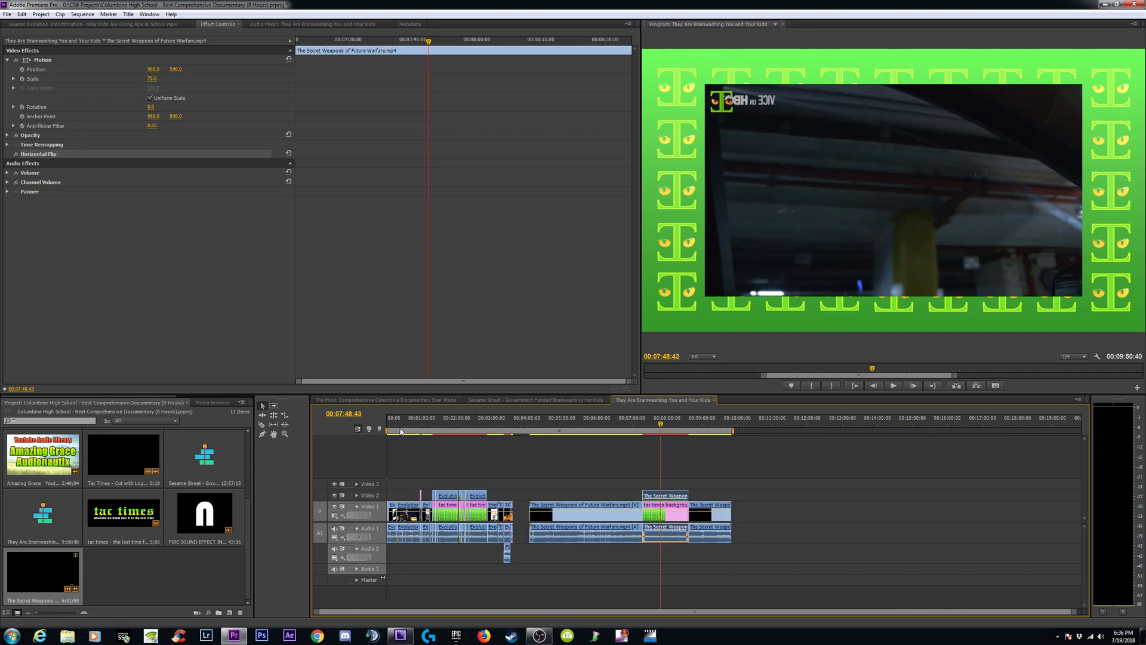
pyautogui.moveTo(388, 431); pyautogui.dragTo(521, 432)
# - Review the sequence between 04:04:59 and 09:36:57, then open the H.264 Export Settings with Ctrl+M
pyautogui.press('=')
pyautogui.press('Up')
pyautogui.press('Up')
pyautogui.press('=')
pyautogui.press('-')
pyautogui.press('-')
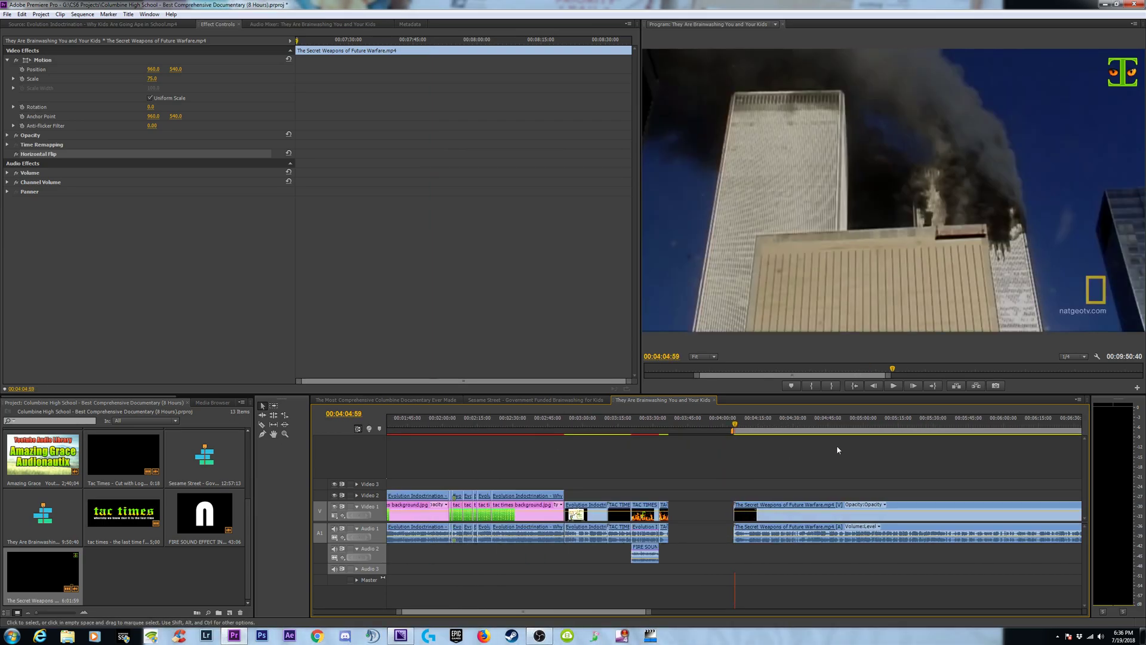
pyautogui.click(724, 424)
pyautogui.press('=')
pyautogui.press('=')
pyautogui.press('=')
pyautogui.press('=')
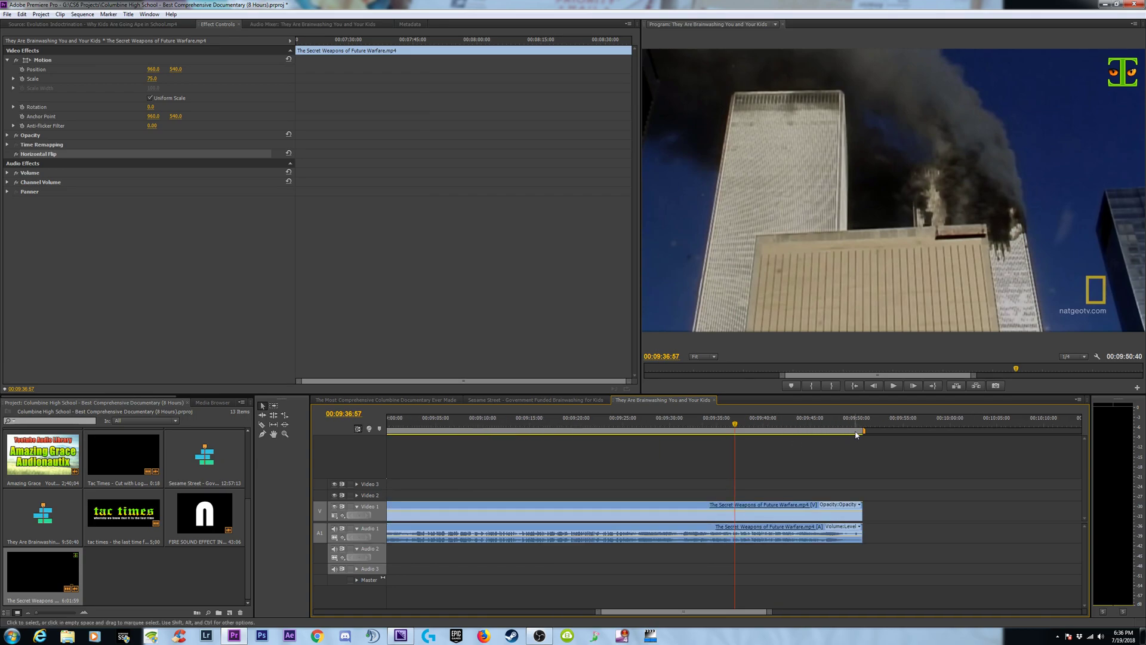
pyautogui.press('-')
pyautogui.press('-')
pyautogui.press('-')
pyautogui.press('-')
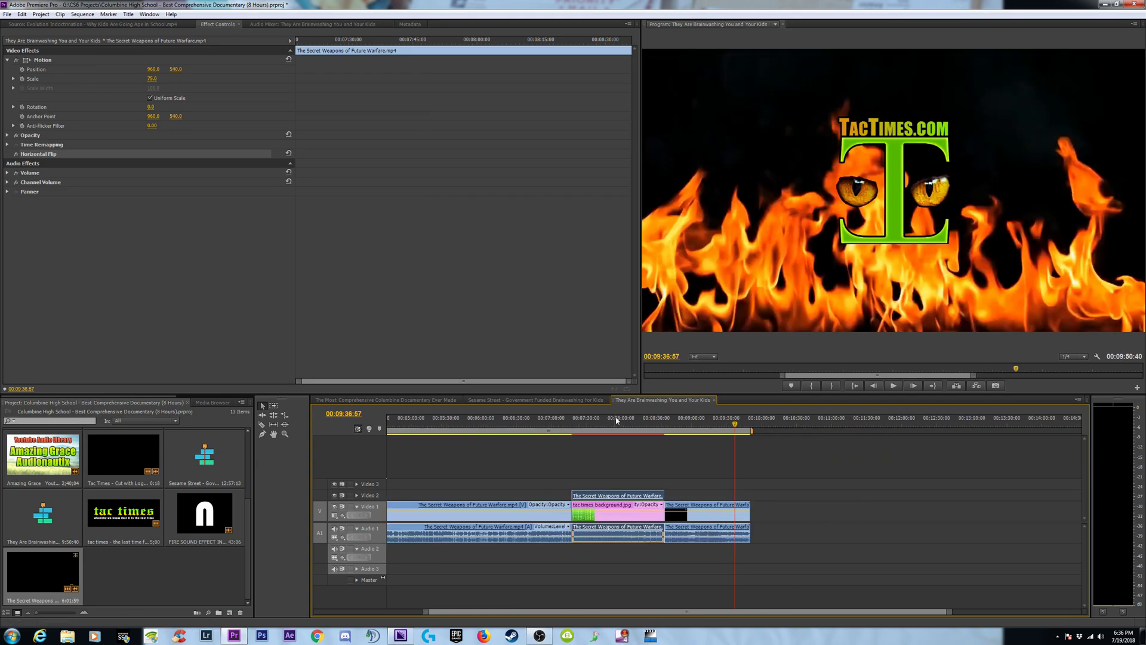
pyautogui.click(610, 424)
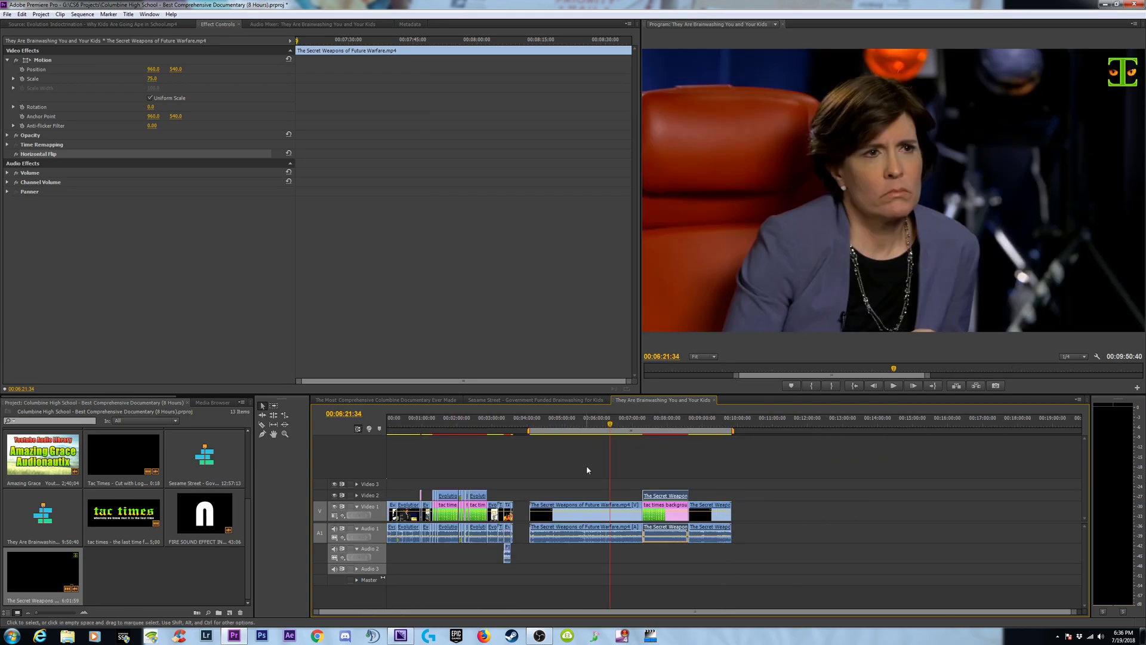
pyautogui.click(655, 424)
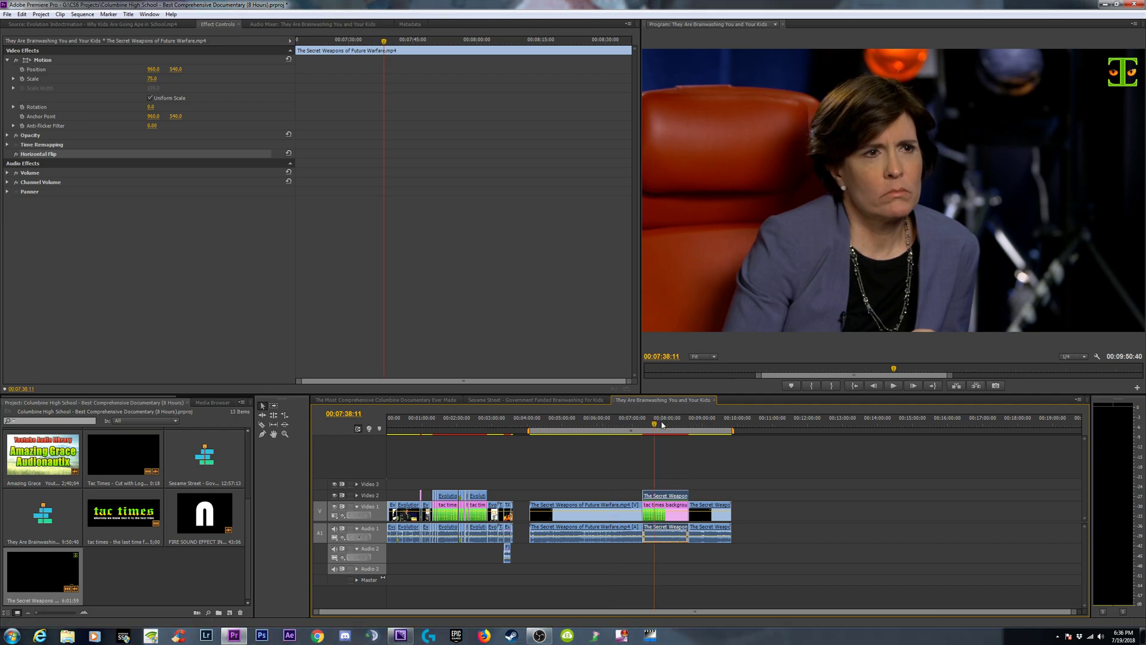
pyautogui.hotkey('ctrl', 'm')
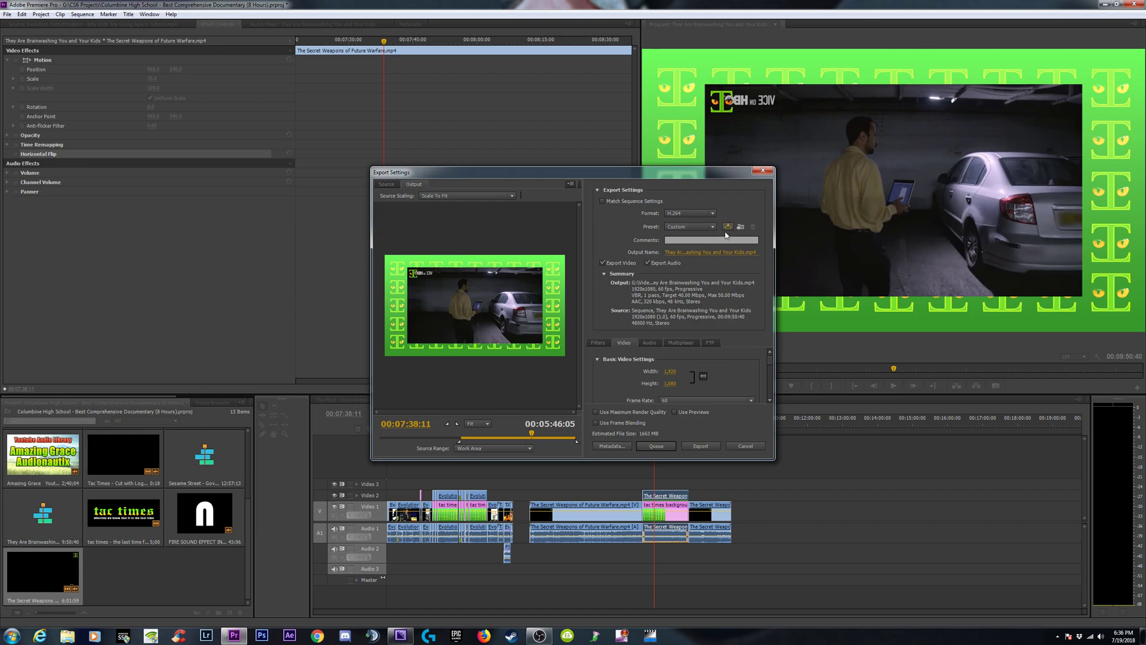
# - Save the output as 'Cyber Hacking - The Secret Weapons of Future Warfare' in the Video folder
pyautogui.click(698, 253)
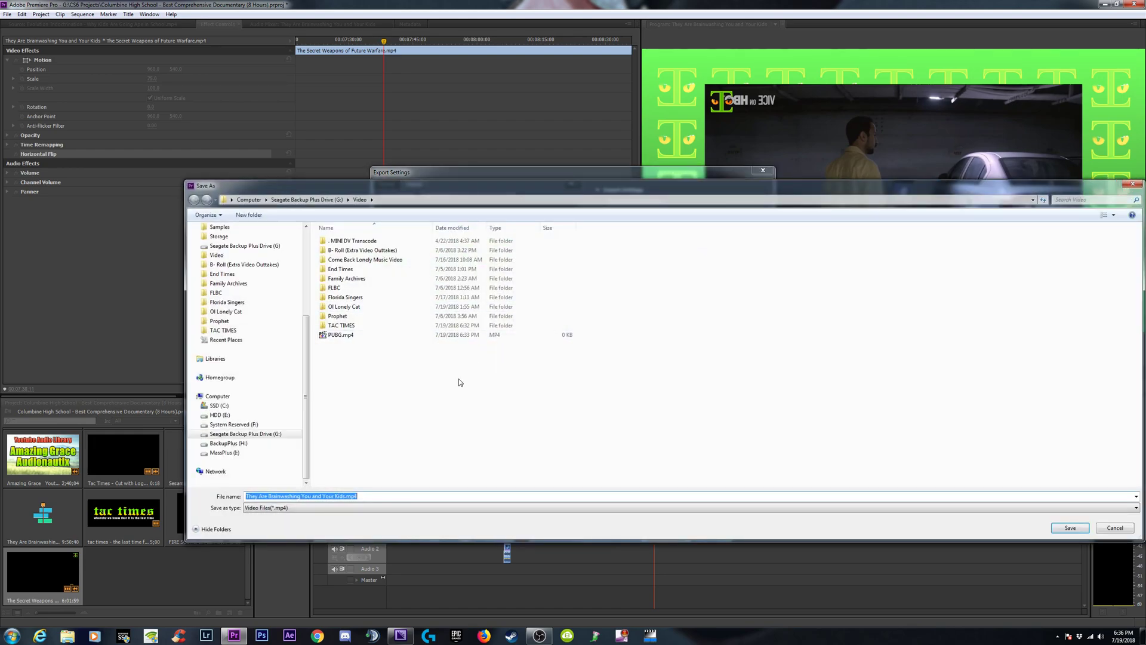
pyautogui.write('The Secret We')
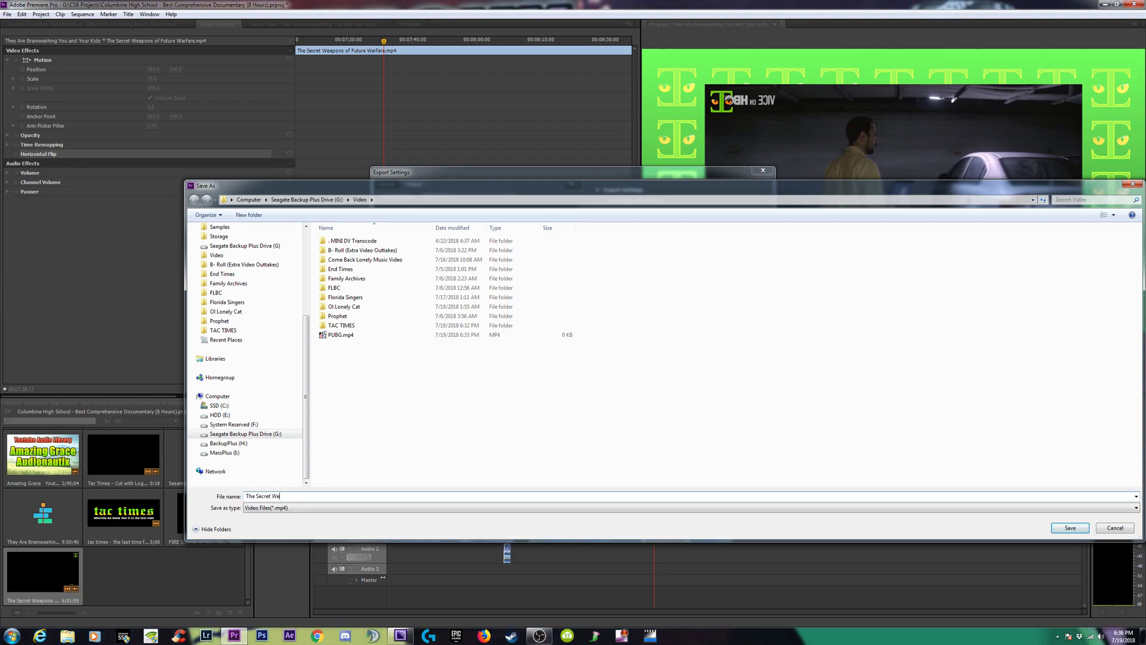
pyautogui.write('apons of Future Warfare')
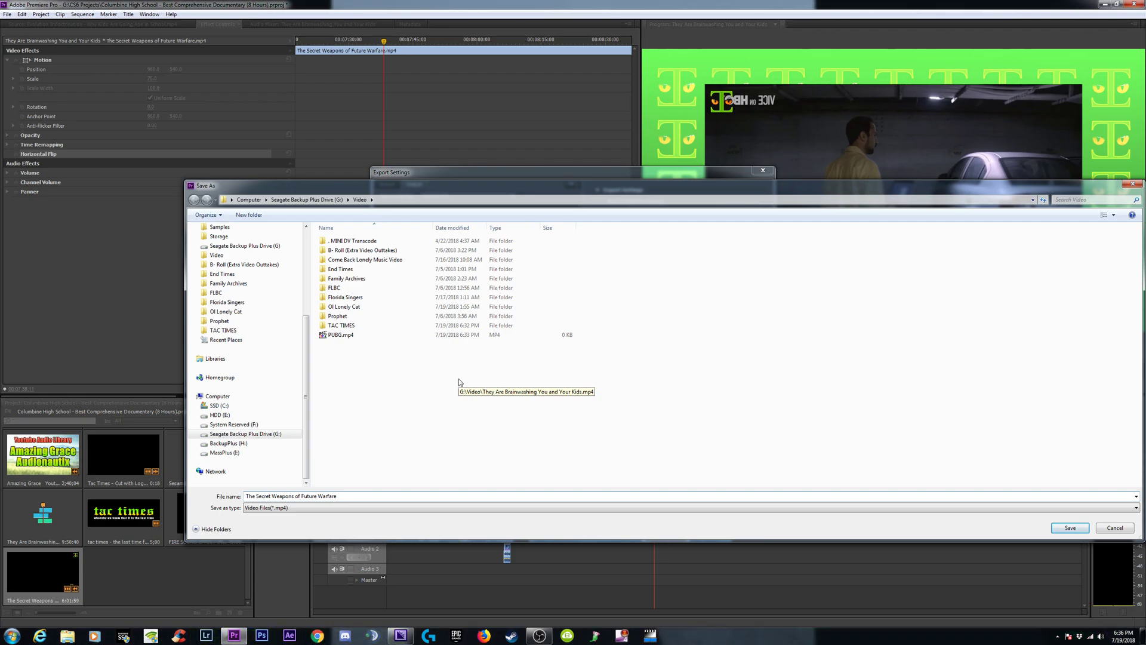
pyautogui.press('Home')
pyautogui.write('Cyber Hacking -')
pyautogui.click(1070, 528)
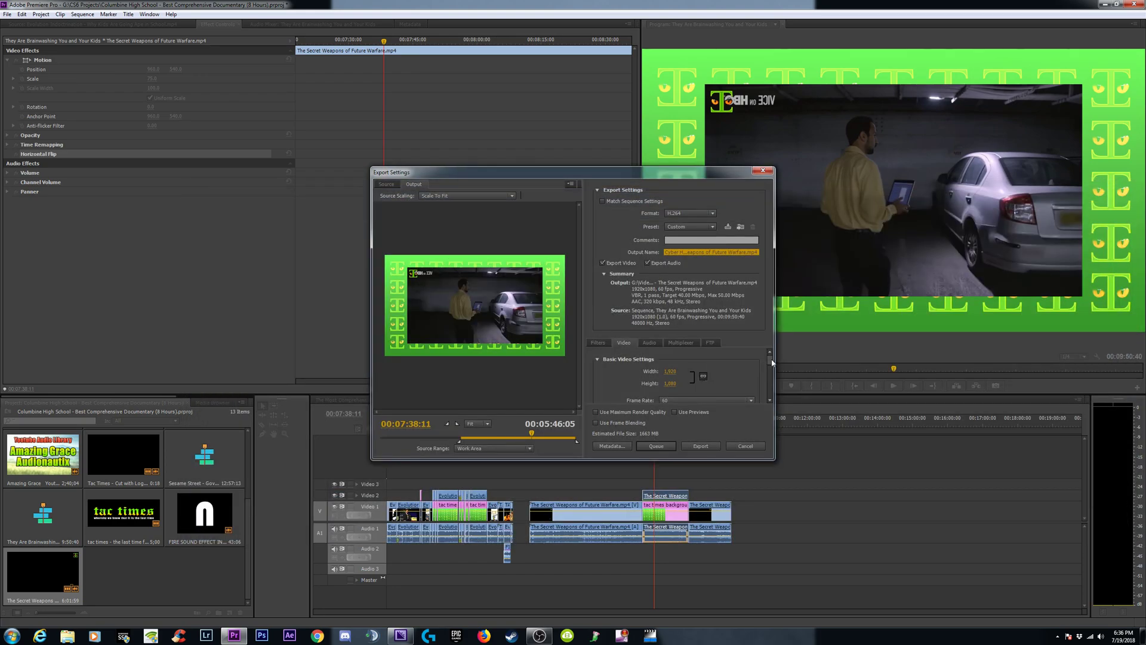
# - Enter 30 Mbps as the Video tab's target bitrate and queue the Cyber Hacking job
pyautogui.moveTo(775, 370); pyautogui.dragTo(783, 388)
pyautogui.scroll(-1, 781, 386)
pyautogui.click(744, 365)
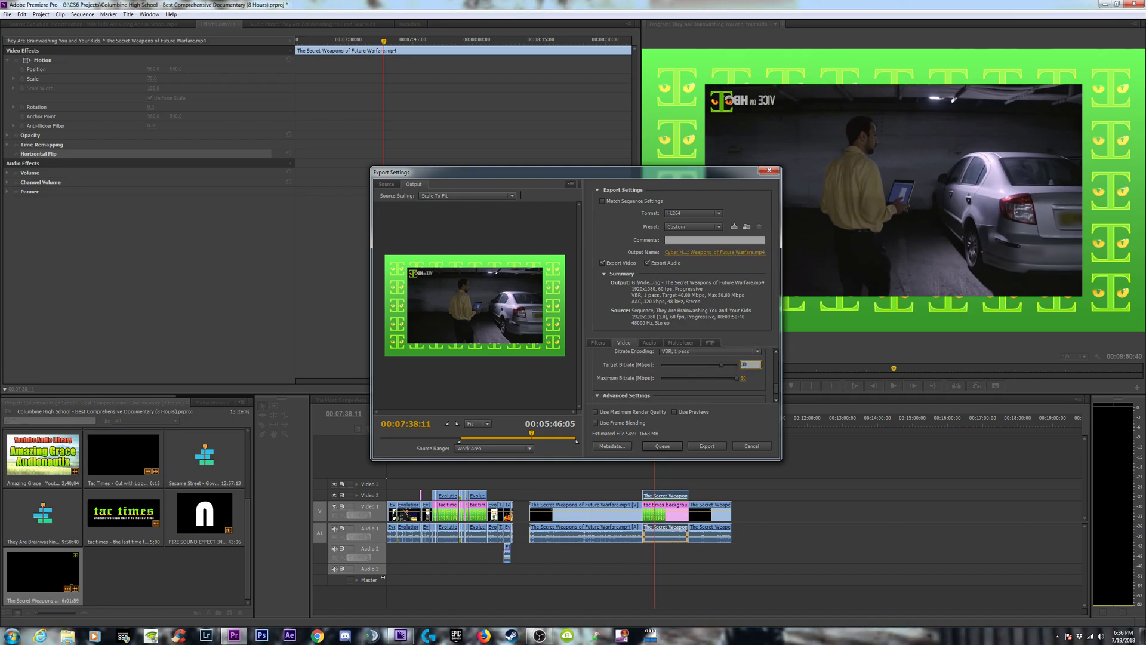
pyautogui.scroll(-2, 779, 394)
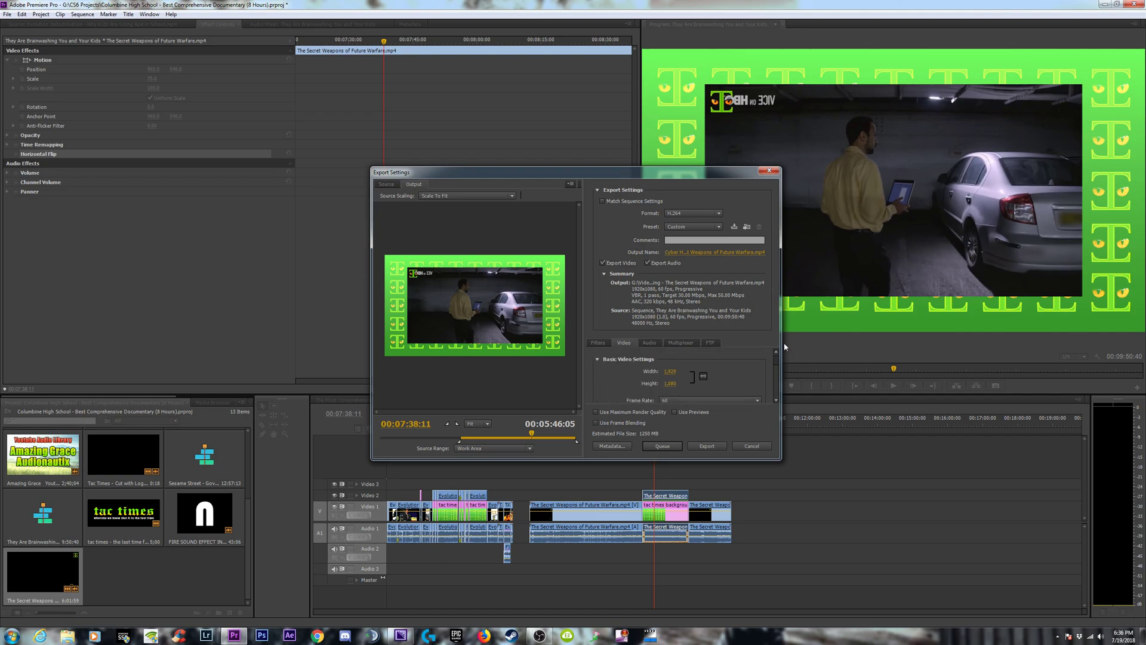
pyautogui.click(662, 448)
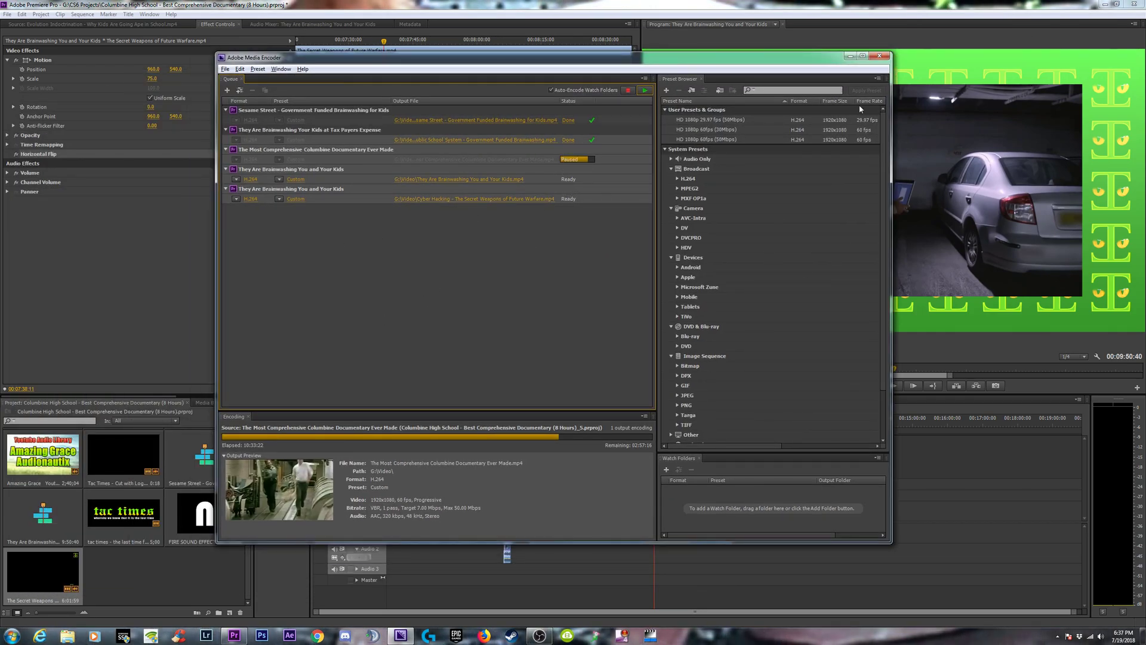
# - Restore Premiere to a window, place Media Encoder over it, and start the paused queue
pyautogui.click(804, 40)
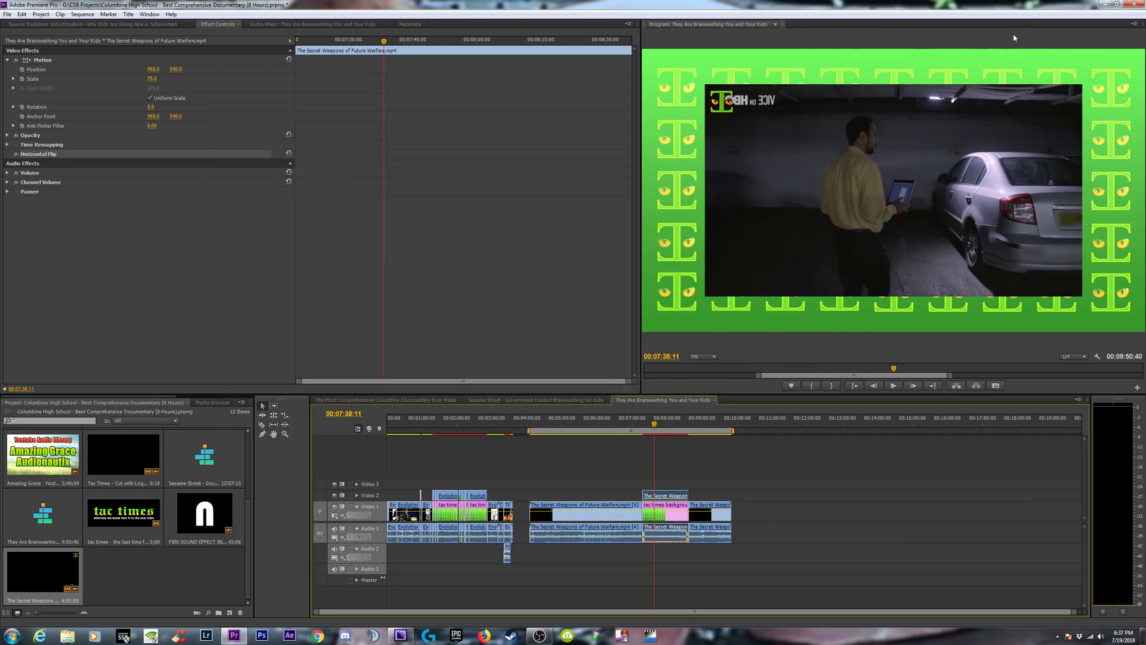
pyautogui.click(1117, 5)
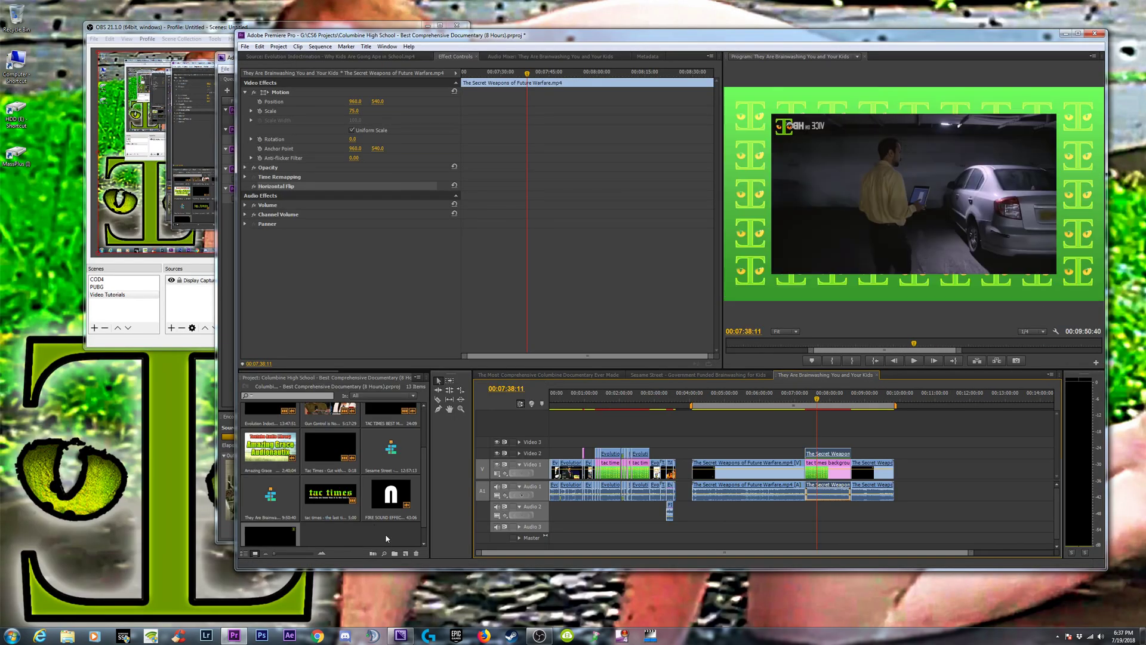
pyautogui.click(620, 637)
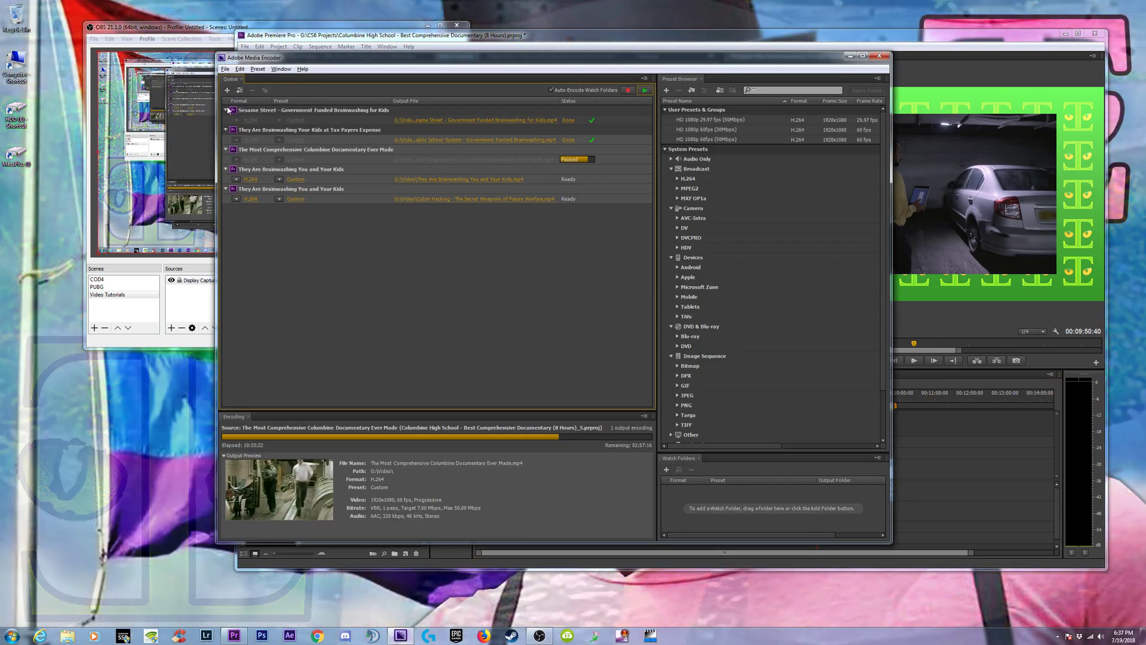
pyautogui.moveTo(292, 58); pyautogui.dragTo(244, 75)
pyautogui.moveTo(336, 77); pyautogui.dragTo(275, 100)
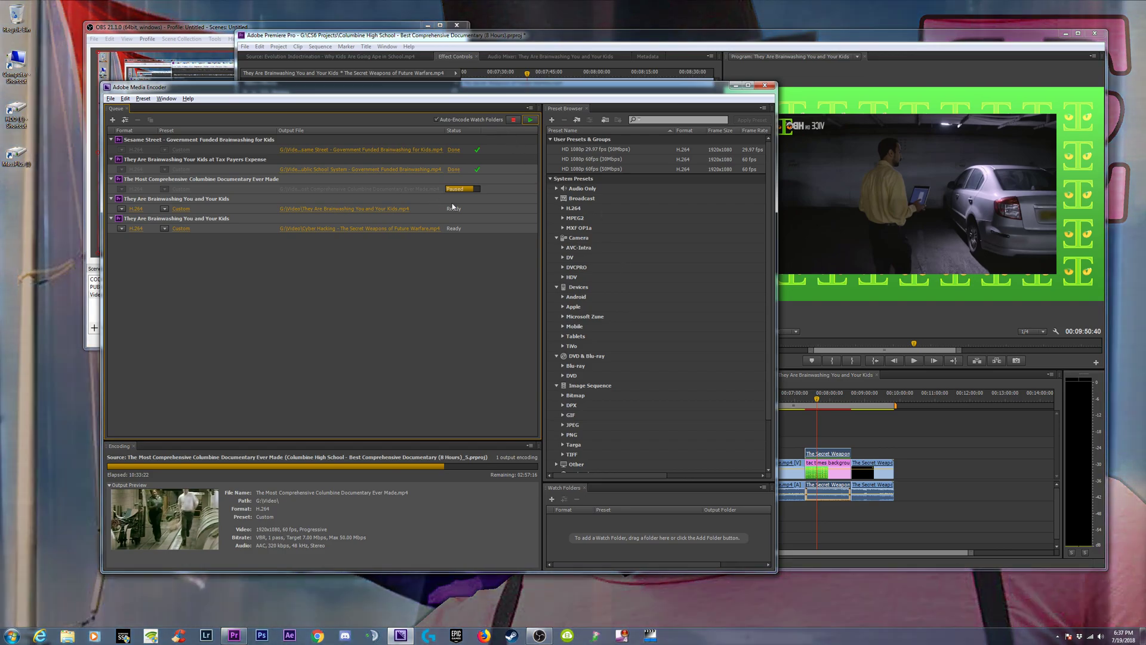
pyautogui.click(530, 120)
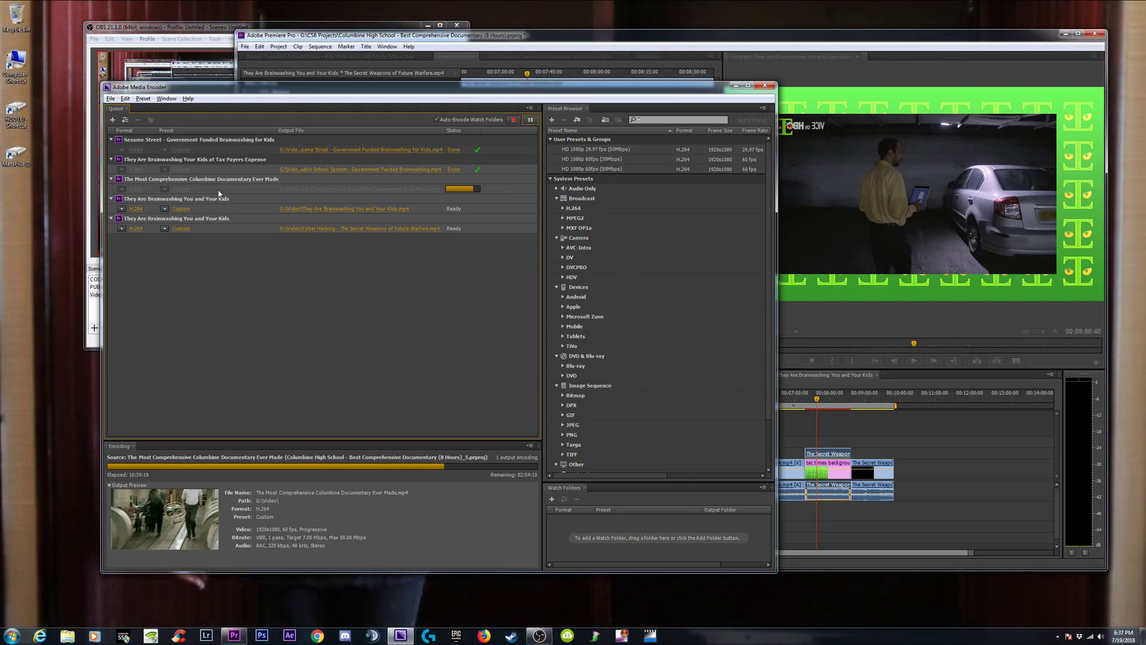
# - Maximize and restore Media Encoder, then pause and restart the encoding queue
pyautogui.click(748, 86)
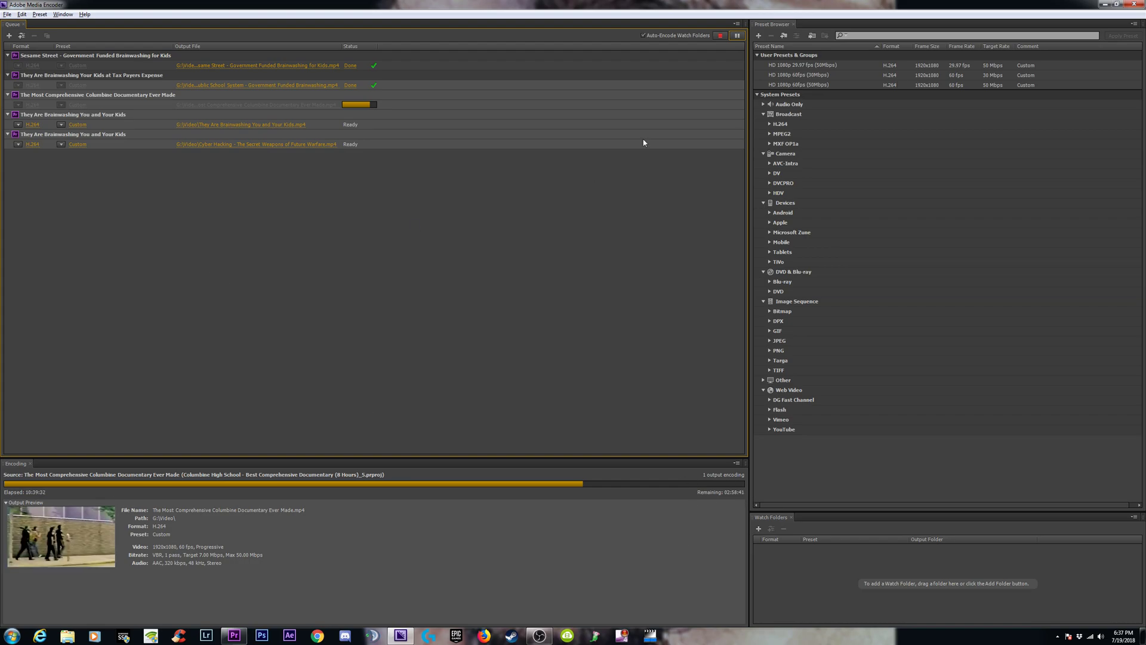
pyautogui.click(1117, 6)
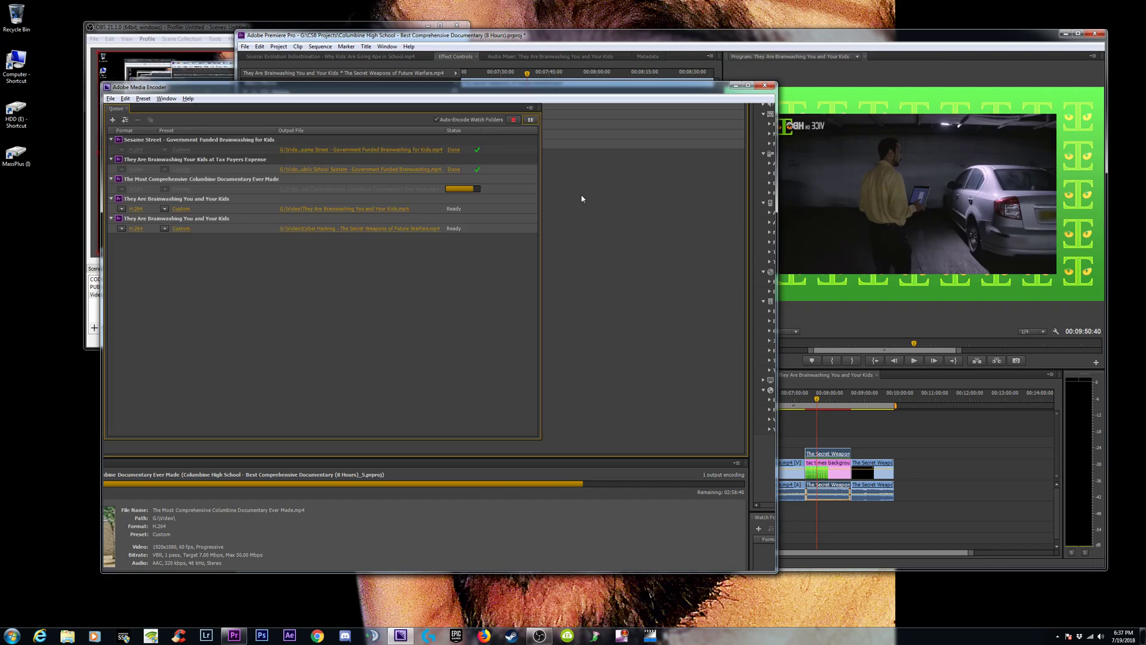
pyautogui.moveTo(588, 91); pyautogui.dragTo(558, 103)
pyautogui.click(500, 131)
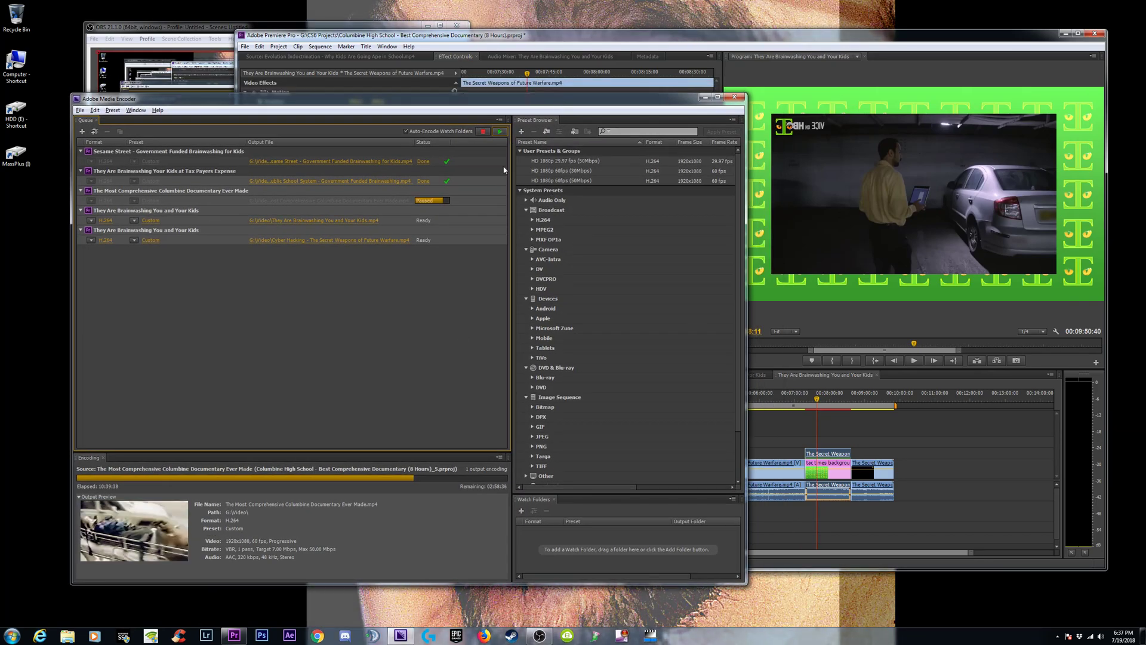
pyautogui.click(501, 132)
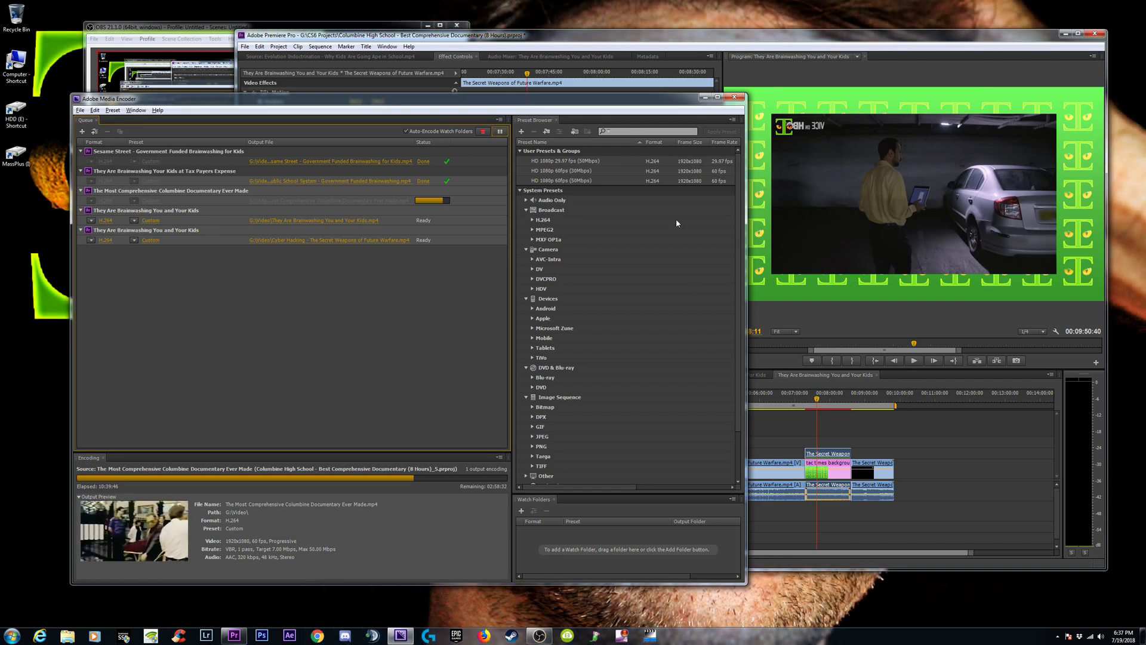
# - Minimize Premiere Pro and move Media Encoder right so OBS shows beside it
pyautogui.click(926, 68)
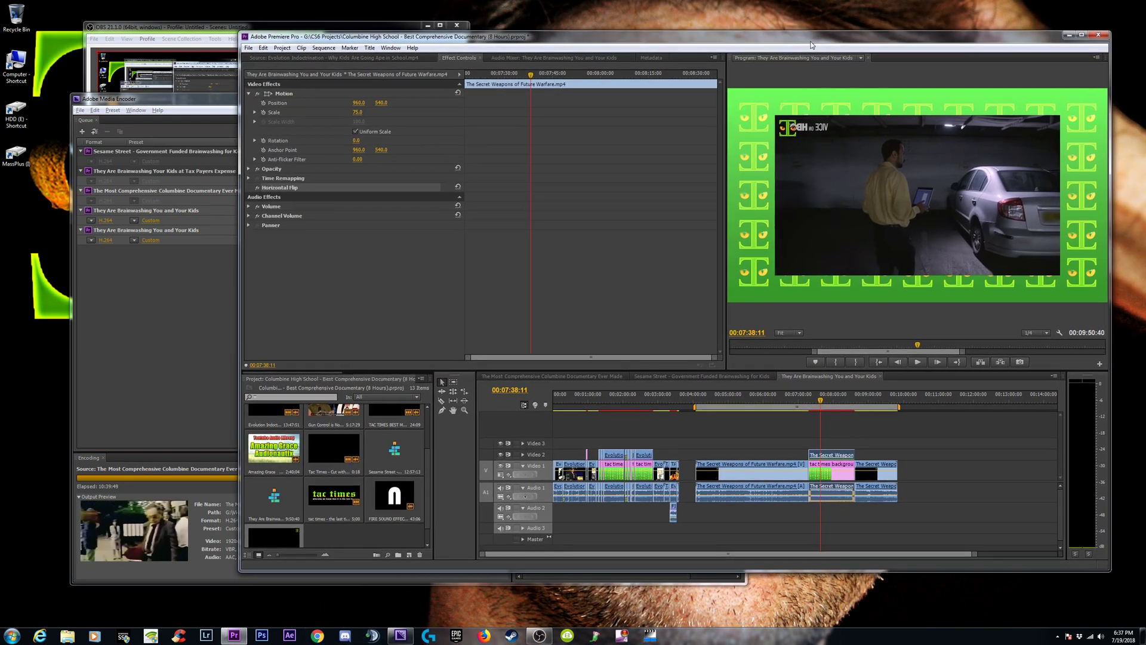
pyautogui.click(1068, 36)
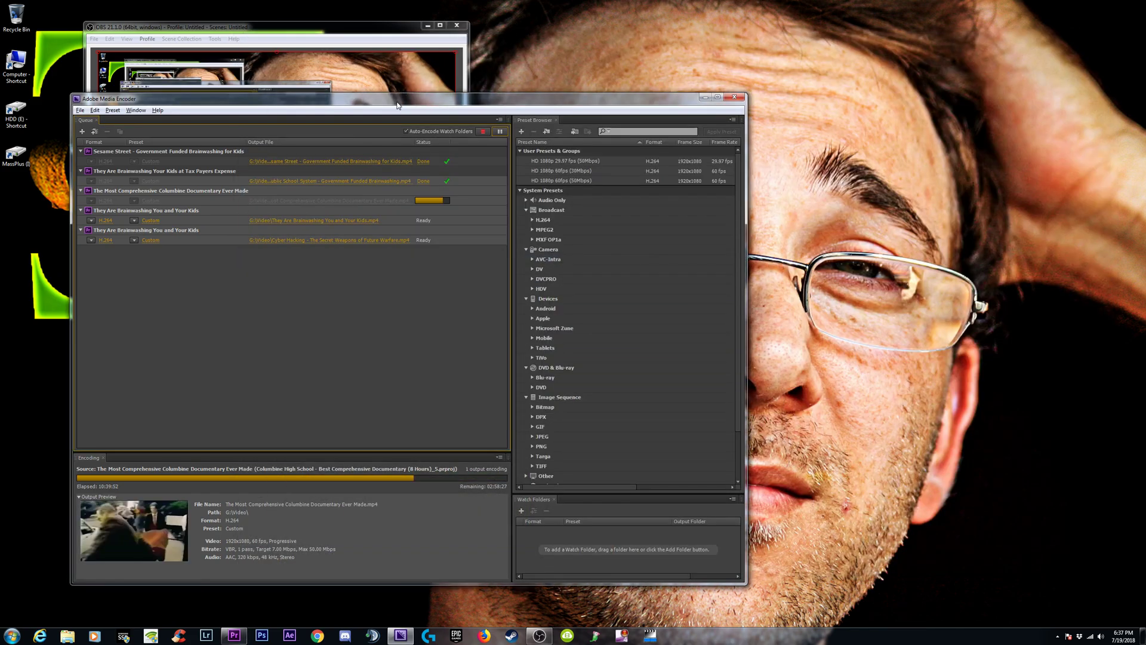
pyautogui.moveTo(397, 106); pyautogui.dragTo(671, 96)
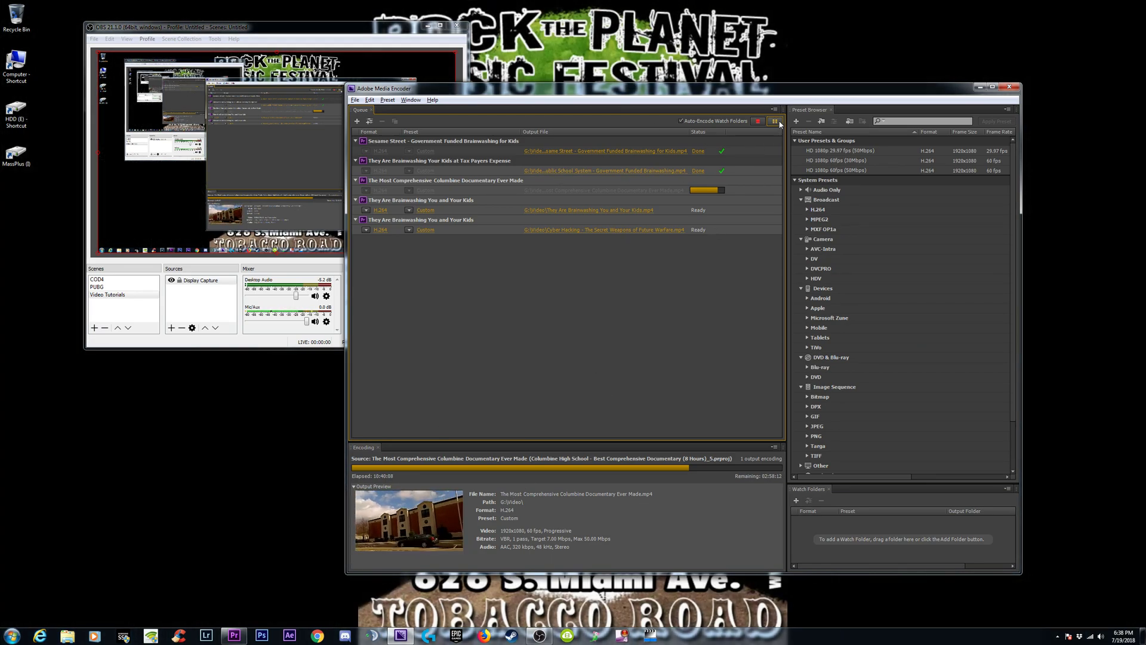
# - Shift Media Encoder up-right, then raise the OBS window and nudge it down and right
pyautogui.moveTo(550, 88); pyautogui.dragTo(586, 65)
pyautogui.click(263, 31)
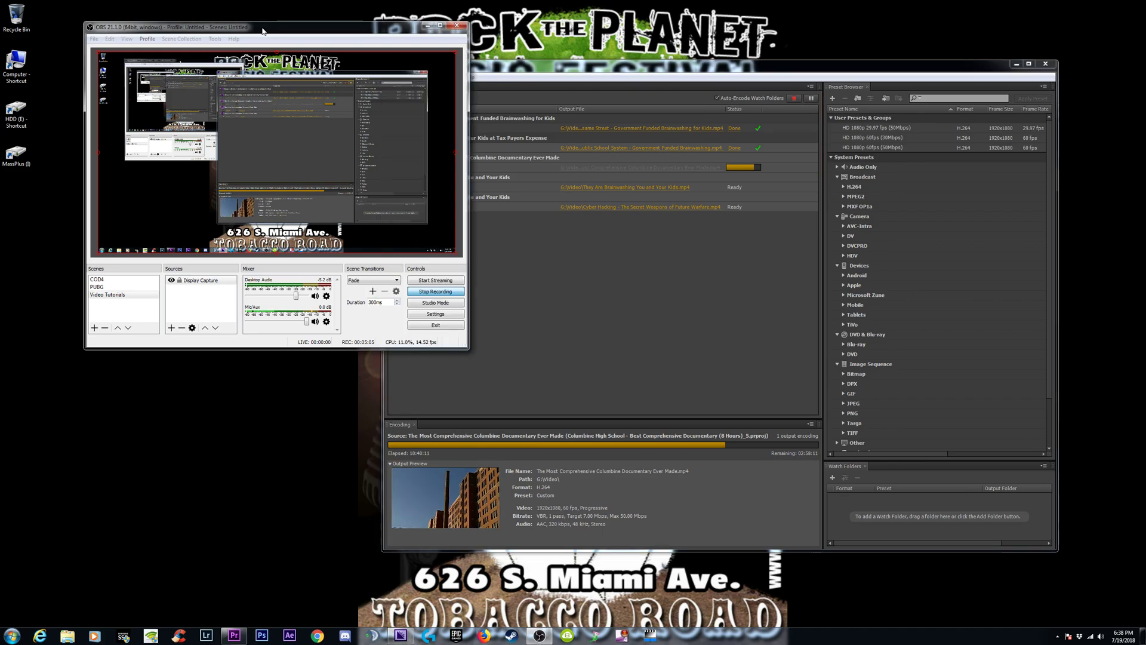
pyautogui.moveTo(263, 31); pyautogui.dragTo(264, 52)
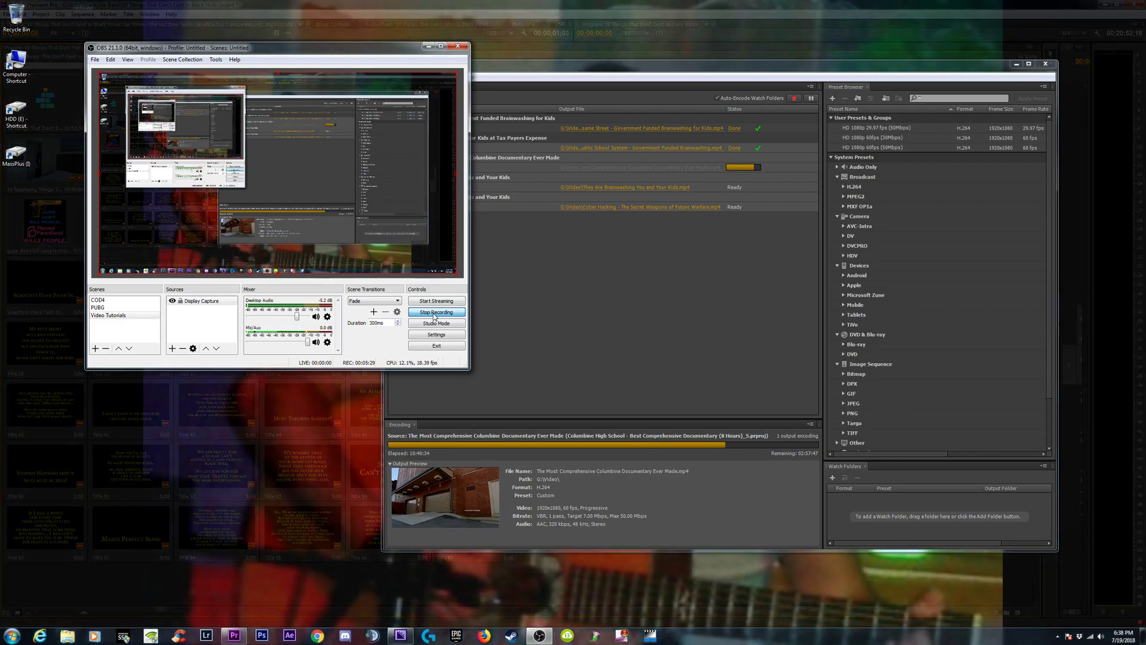
pyautogui.moveTo(238, 50); pyautogui.dragTo(253, 51)
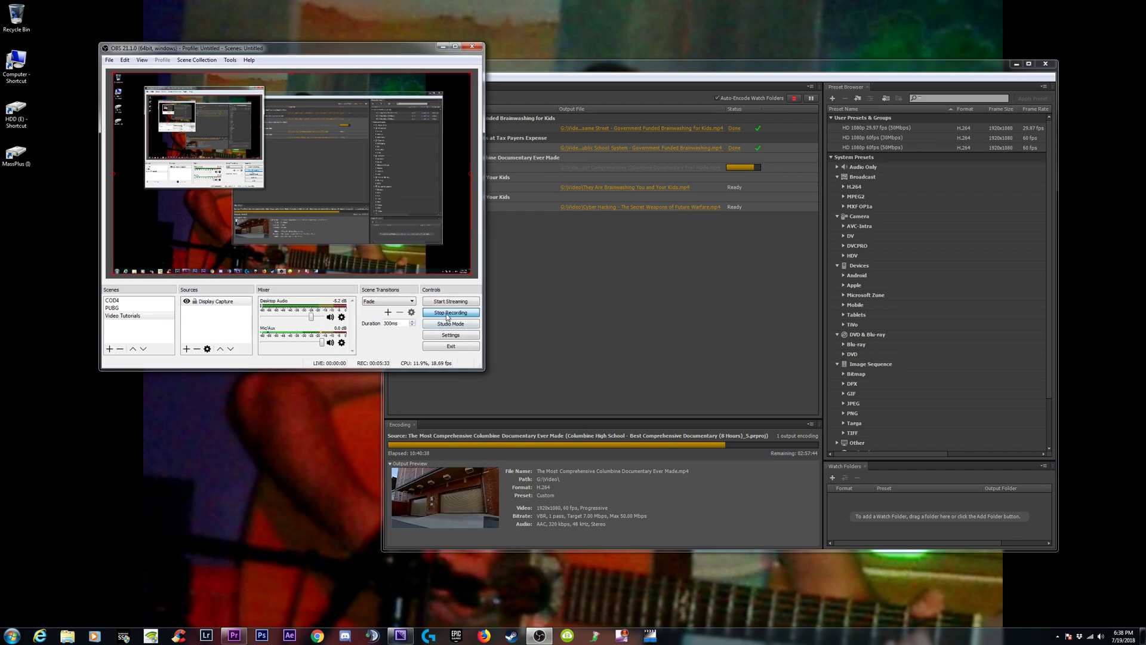